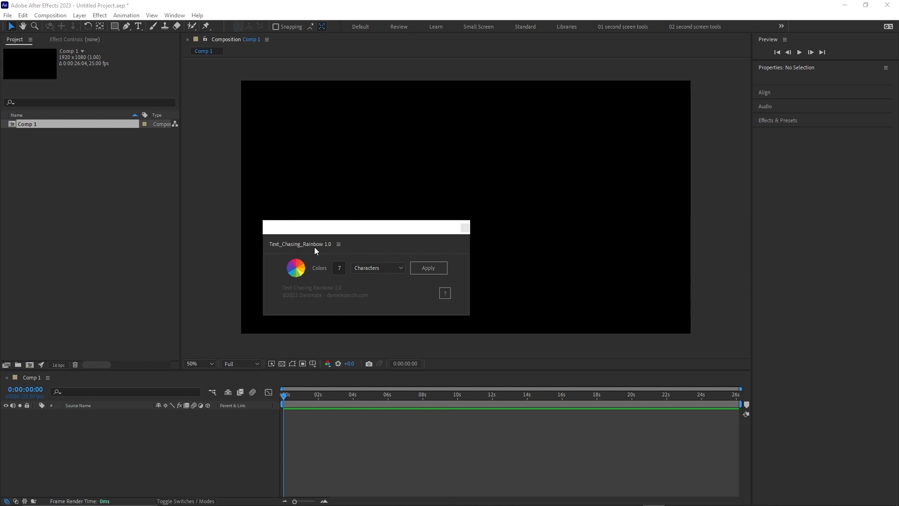
Dock the Text_Chasing_Rainbow panel in a compact area below the Project panel and create a 7-color character-based rainbow text layer.
{"action": "left_click_drag", "start_coordinate": [316, 243], "coordinate": [57, 349]}
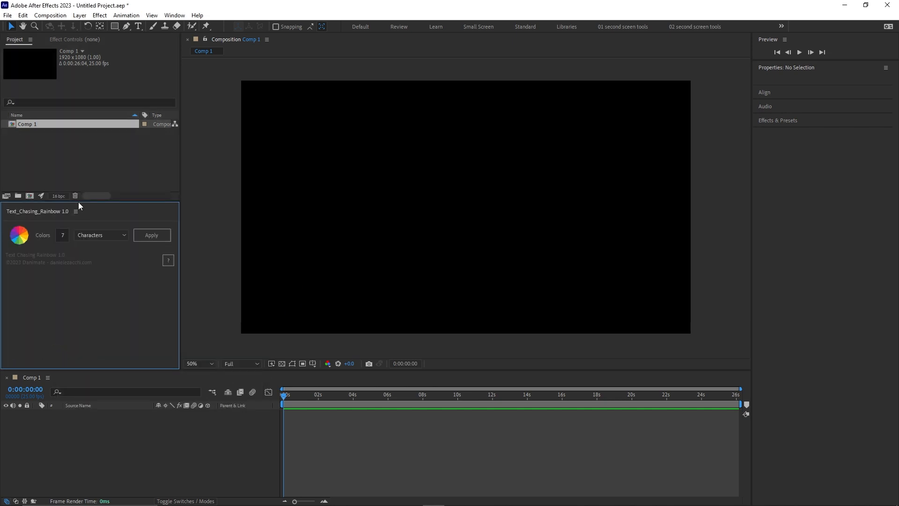
{"action": "left_click_drag", "start_coordinate": [78, 202], "coordinate": [85, 318]}
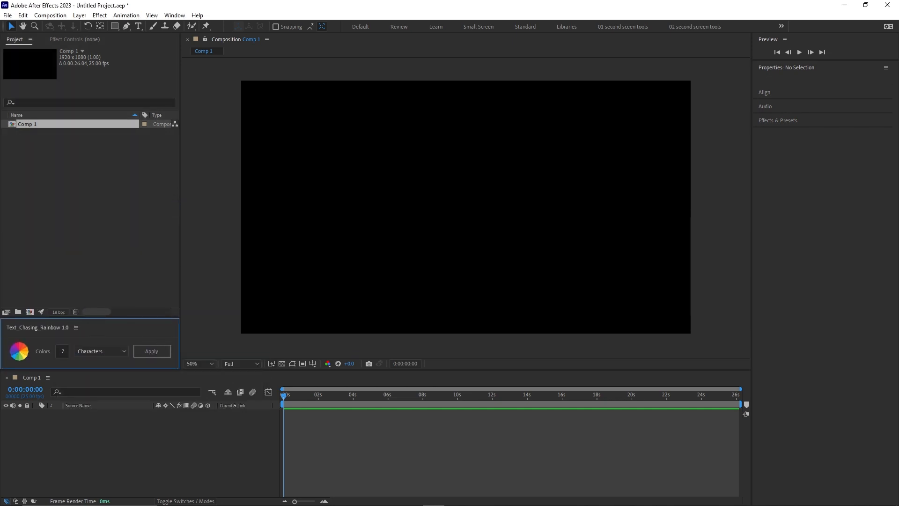
{"action": "left_click", "coordinate": [156, 353]}
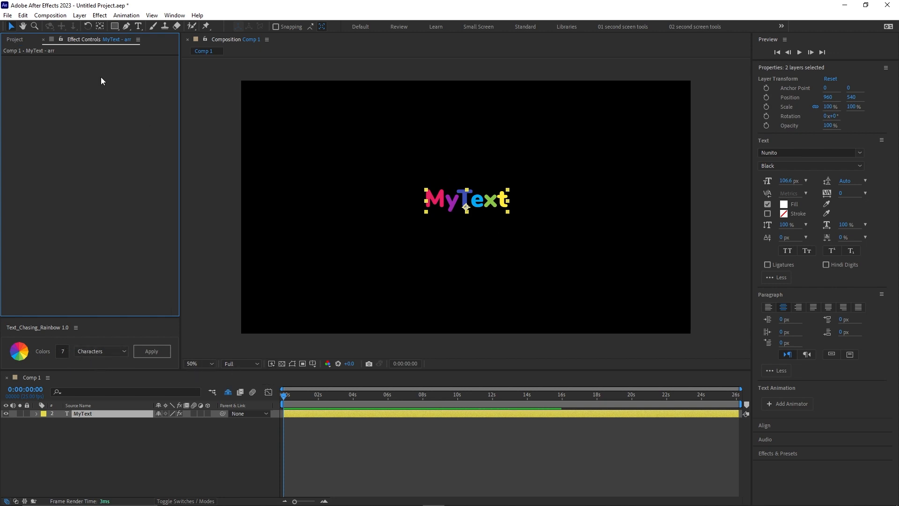
Select the MyText layer and expand the Colors group of its Text_Chasing_Rainbow effect.
{"action": "left_click", "coordinate": [72, 454]}
{"action": "left_click", "coordinate": [79, 414]}
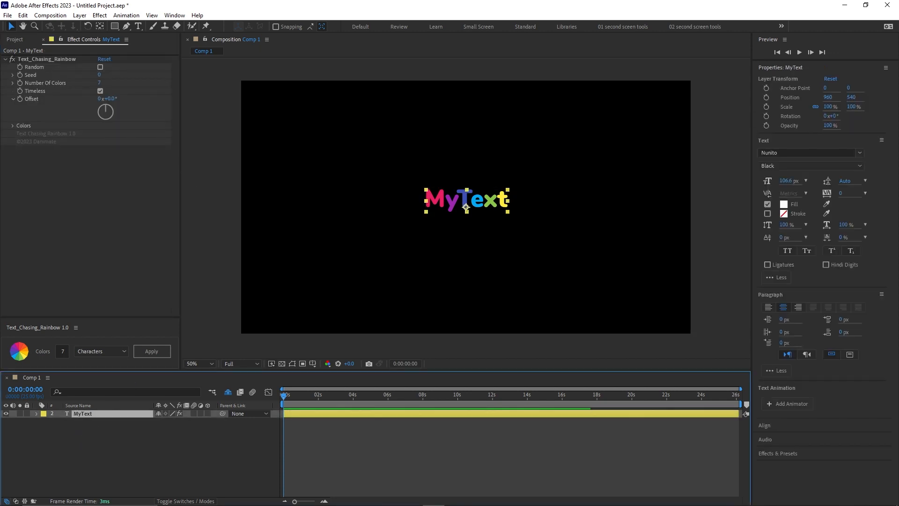
{"action": "left_click", "coordinate": [13, 126]}
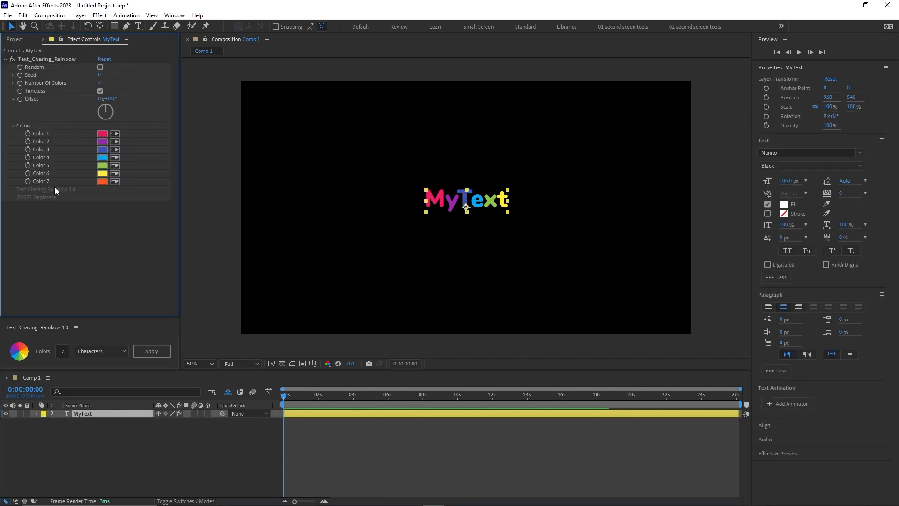
Change the MyText rainbow effect's Color 1 to pale pink and Color 2 to dark blue.
{"action": "left_click", "coordinate": [102, 134]}
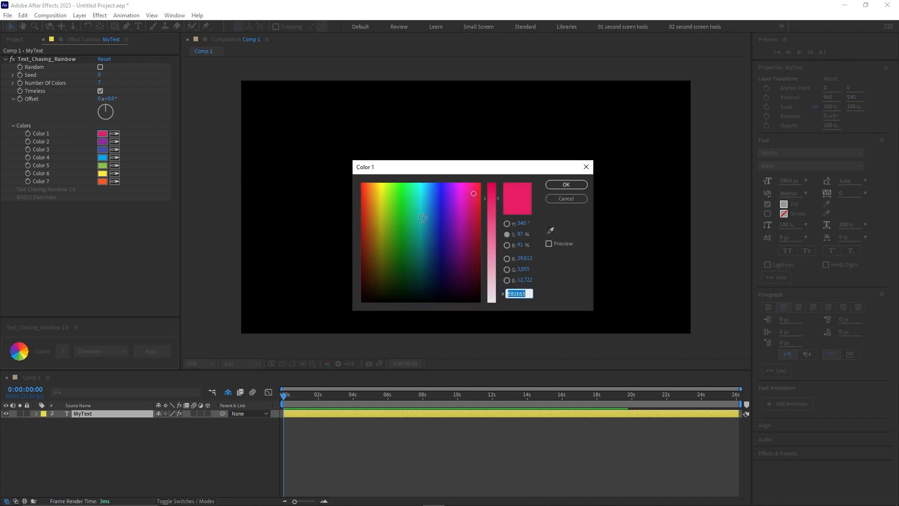
{"action": "left_click", "coordinate": [494, 286]}
{"action": "left_click", "coordinate": [566, 184]}
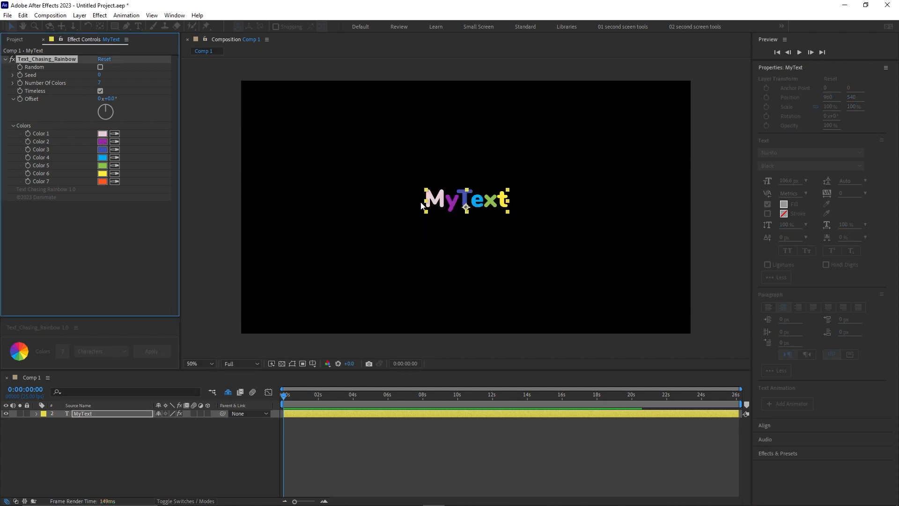
{"action": "left_click", "coordinate": [102, 141]}
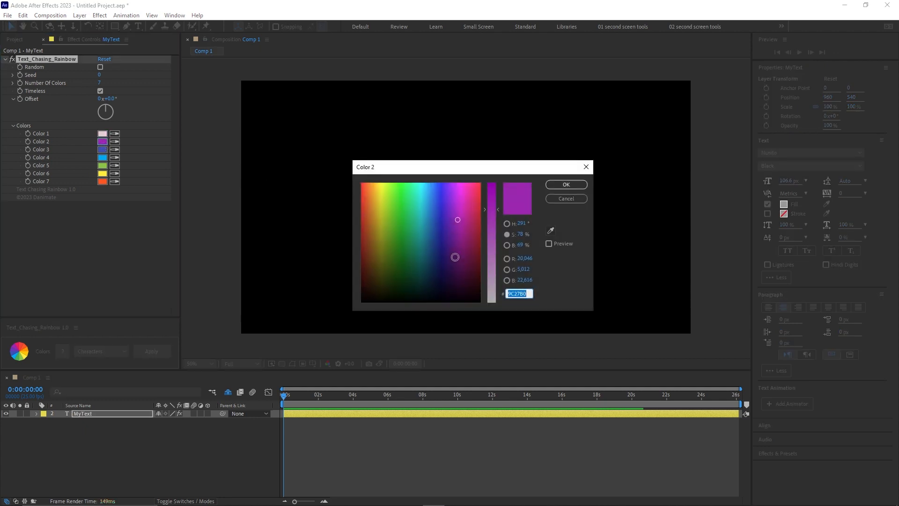
{"action": "left_click", "coordinate": [437, 235]}
{"action": "left_click", "coordinate": [552, 186]}
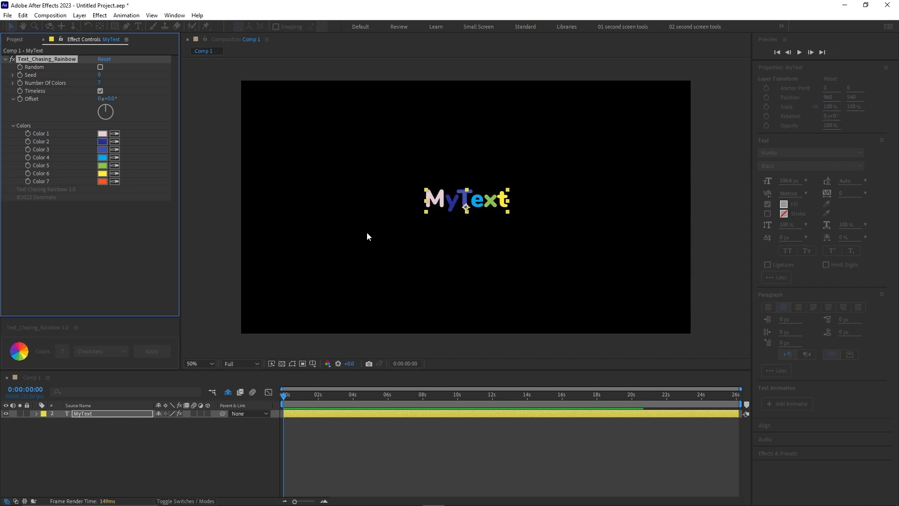
{"action": "double_click", "coordinate": [433, 199]}
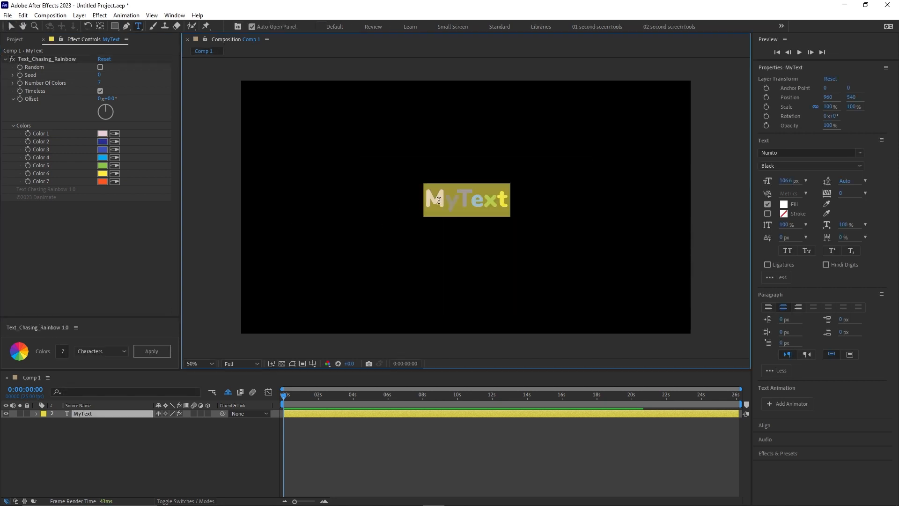
{"action": "type", "text": "123"}
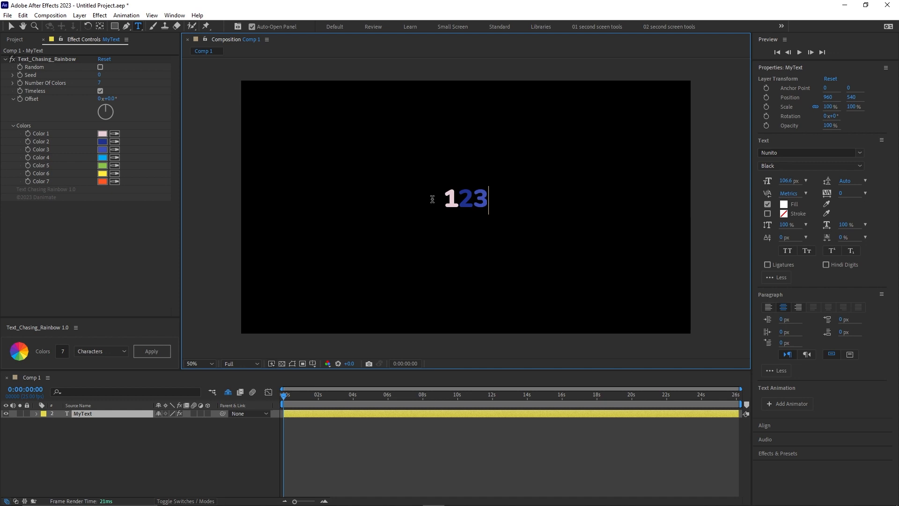
{"action": "type", "text": "456712"}
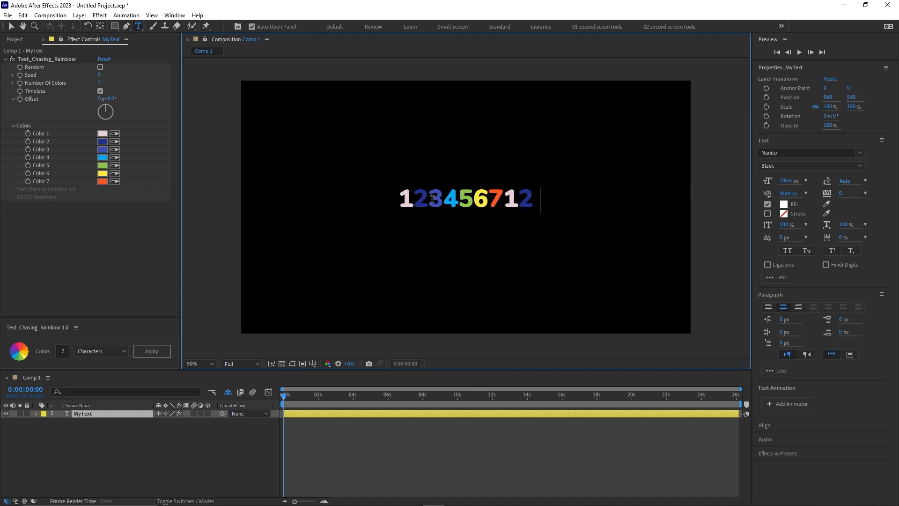
{"action": "type", "text": "34567"}
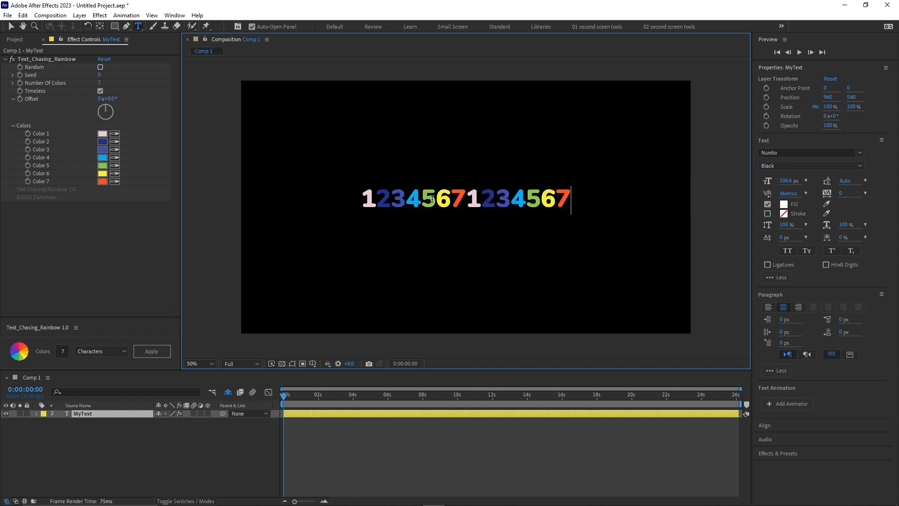
{"action": "left_click", "coordinate": [242, 408]}
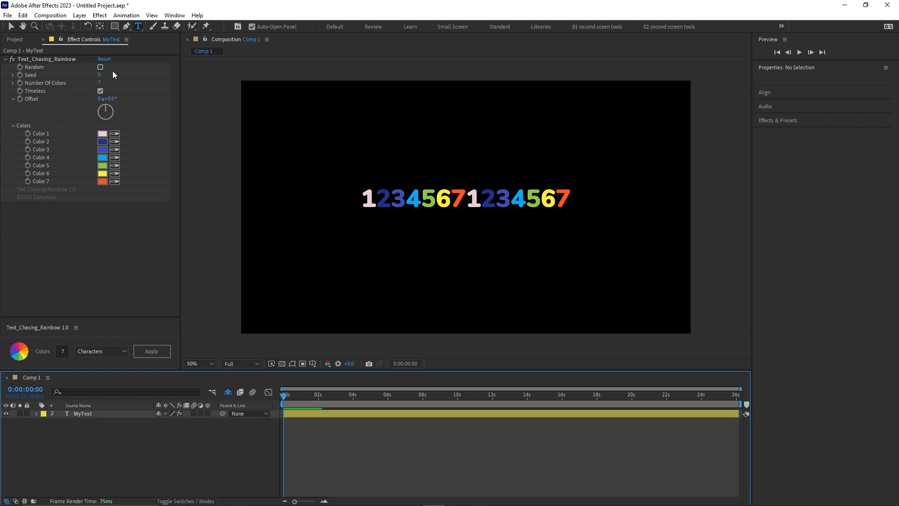
Reset the Text_Chasing_Rainbow effect to its default colors and set its Offset to 107°.
{"action": "left_click", "coordinate": [104, 59]}
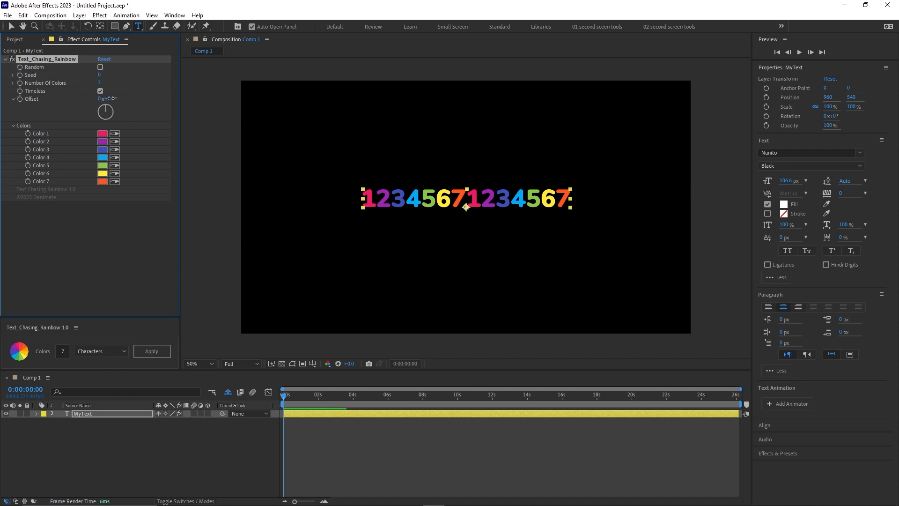
{"action": "left_click_drag", "start_coordinate": [111, 99], "coordinate": [180, 106]}
{"action": "left_click_drag", "start_coordinate": [113, 99], "coordinate": [102, 100]}
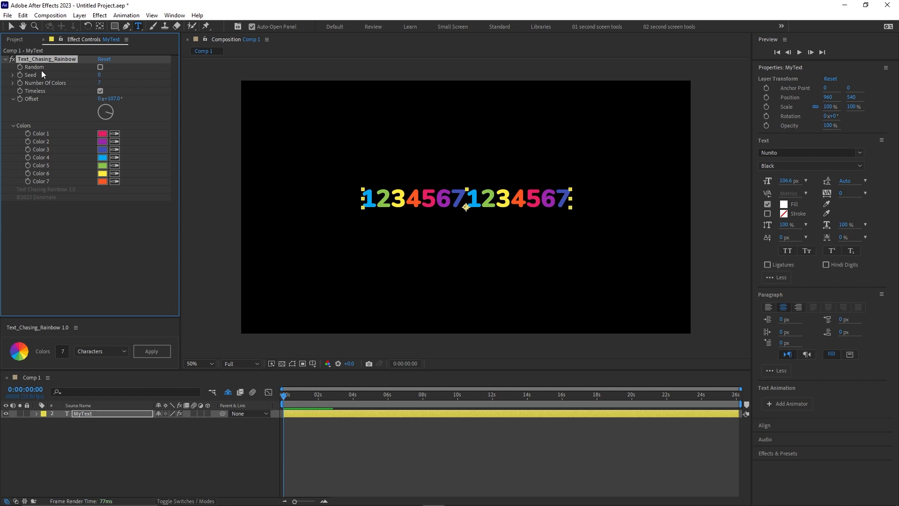
Enable Random with a Seed of 38 in the rainbow effect and preview the composition with Timeless on.
{"action": "left_click", "coordinate": [100, 67]}
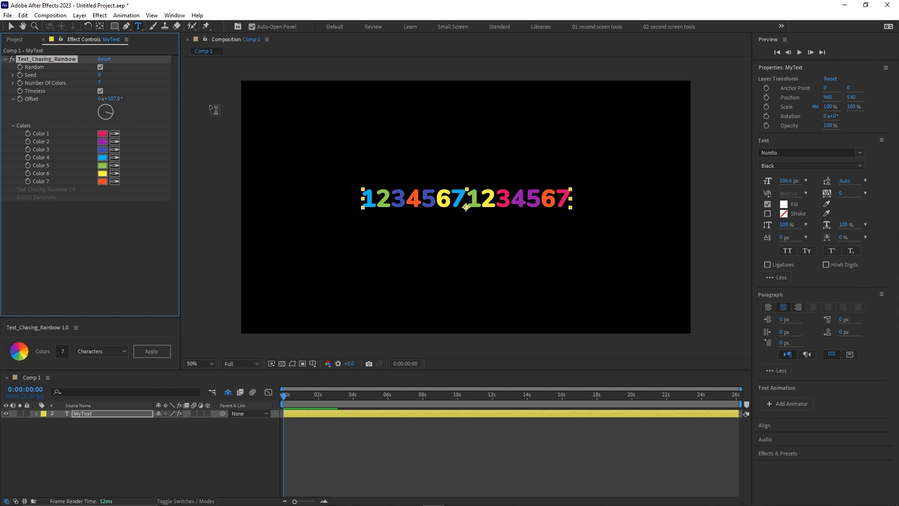
{"action": "left_click_drag", "start_coordinate": [100, 77], "coordinate": [117, 76]}
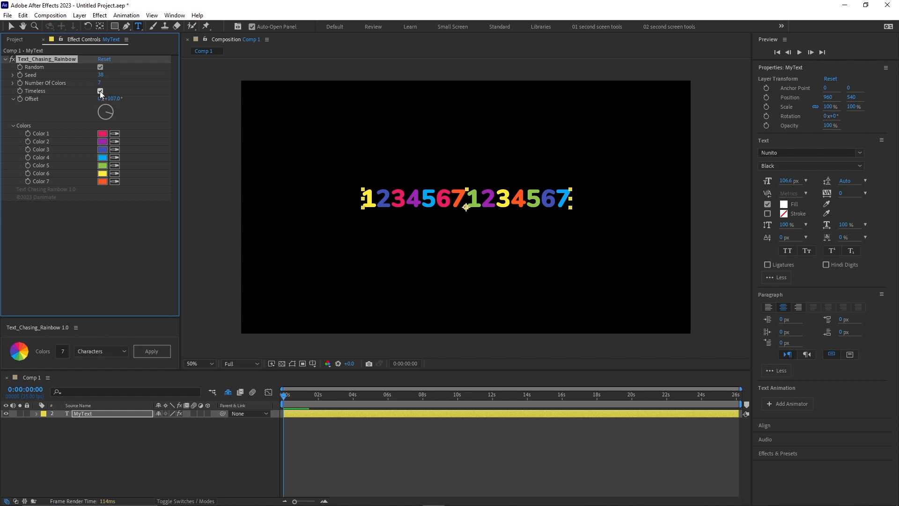
{"action": "left_click", "coordinate": [284, 396]}
{"action": "key", "text": "space"}
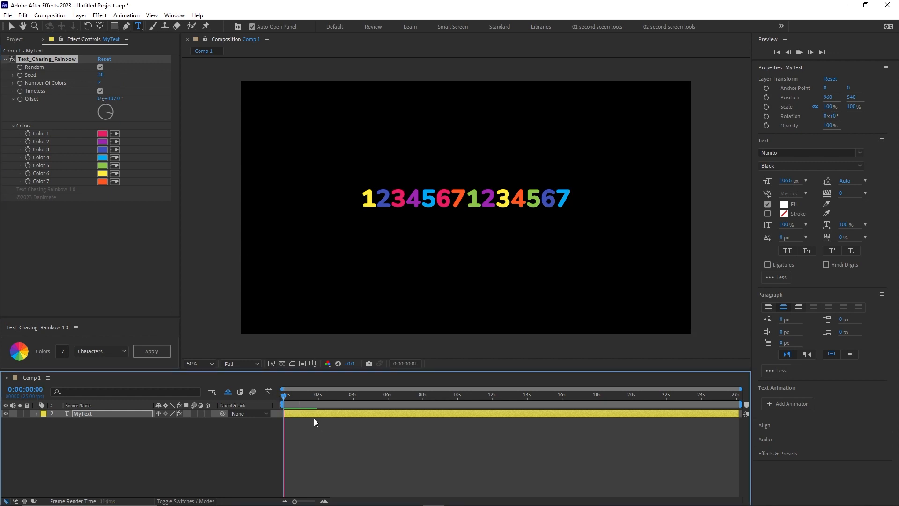
{"action": "key", "text": "space"}
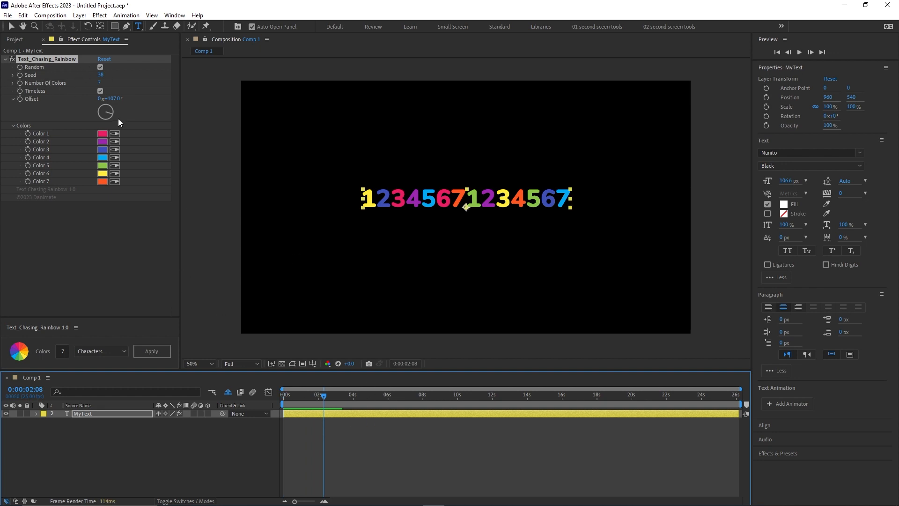
Turn off Timeless in the rainbow effect and preview the random colors from the start of the composition.
{"action": "left_click", "coordinate": [100, 91]}
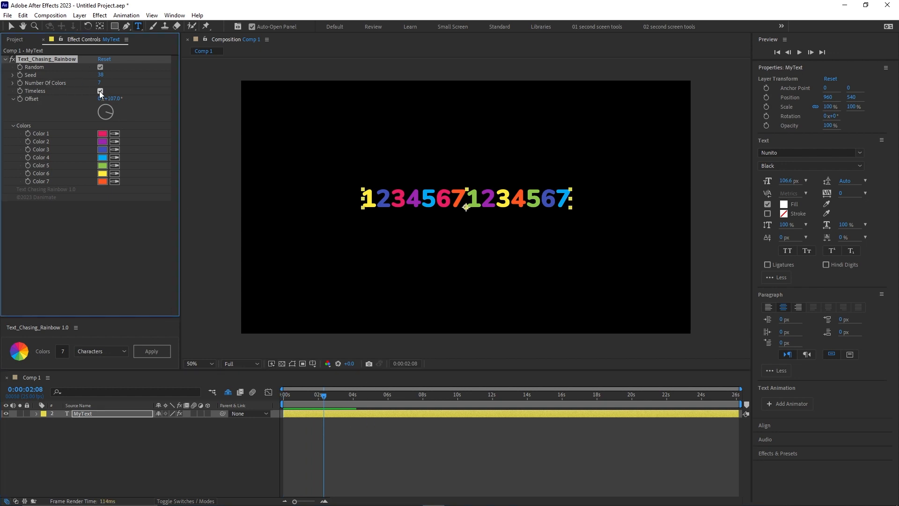
{"action": "left_click_drag", "start_coordinate": [322, 396], "coordinate": [282, 394]}
{"action": "key", "text": "space"}
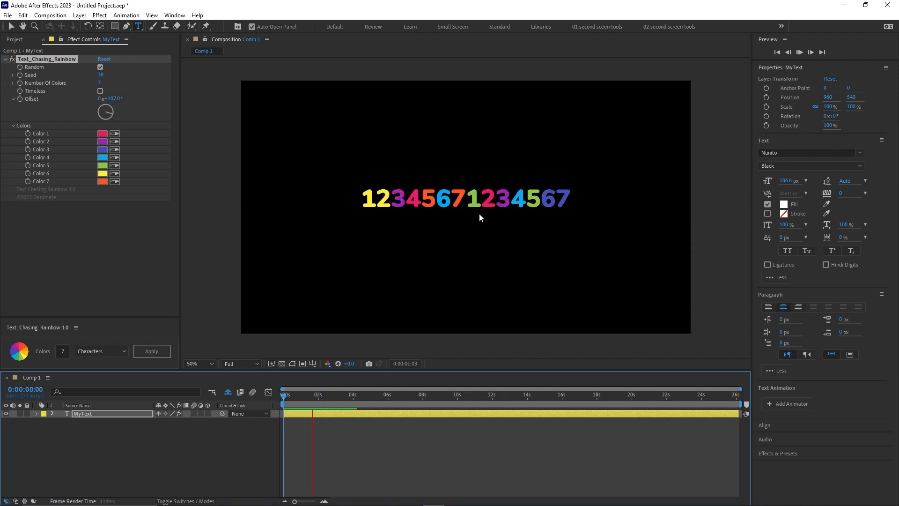
{"action": "key", "text": "space"}
Turn Timeless back on and set the random Seed to 64.
{"action": "left_click", "coordinate": [100, 91]}
{"action": "left_click_drag", "start_coordinate": [101, 75], "coordinate": [111, 75]}
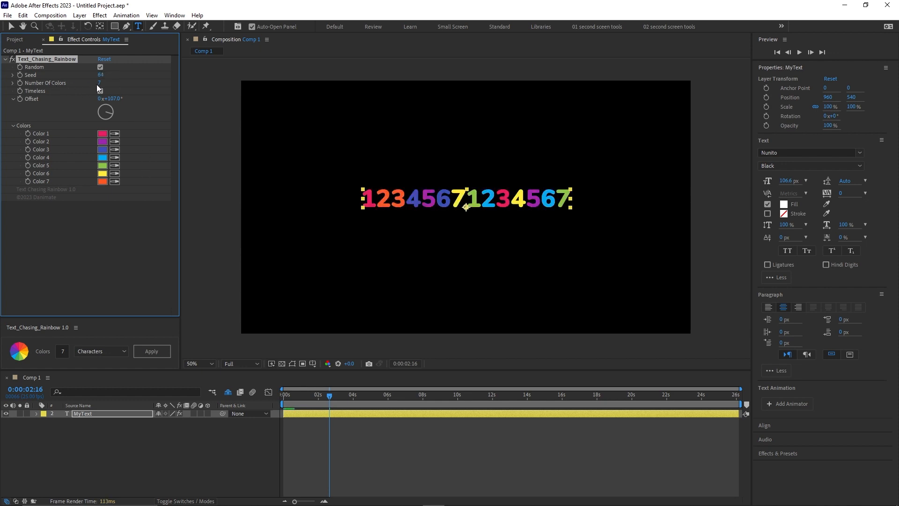
Lower Number Of Colors to 4 and further down to 2, and turn off Timeless.
{"action": "left_click_drag", "start_coordinate": [98, 82], "coordinate": [38, 85]}
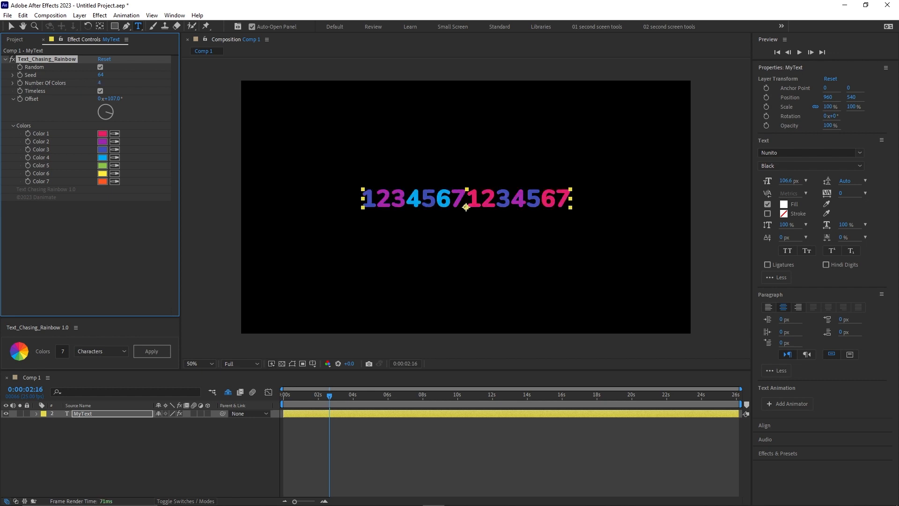
{"action": "left_click", "coordinate": [102, 83]}
{"action": "type", "text": "12"}
{"action": "key", "text": "Return"}
{"action": "left_click", "coordinate": [100, 90]}
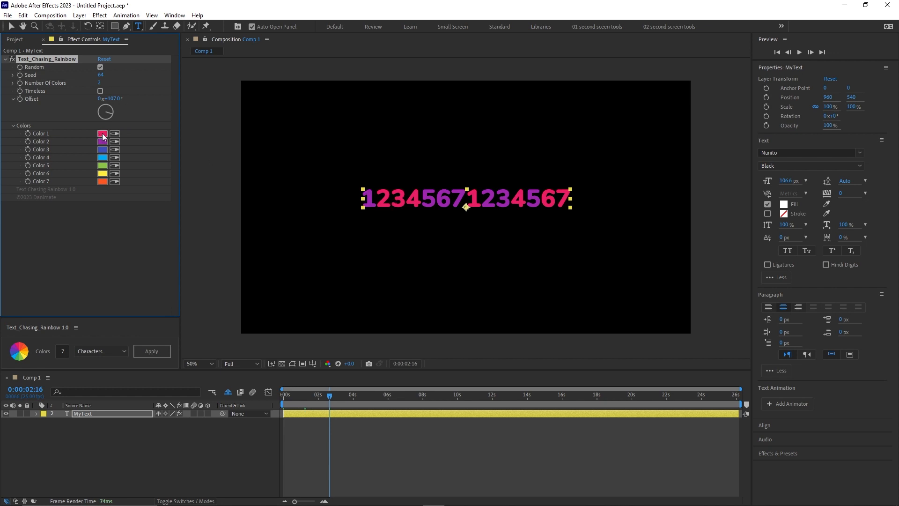
Reset all Text_Chasing_Rainbow settings on the MyText layer to their defaults.
{"action": "left_click", "coordinate": [99, 83]}
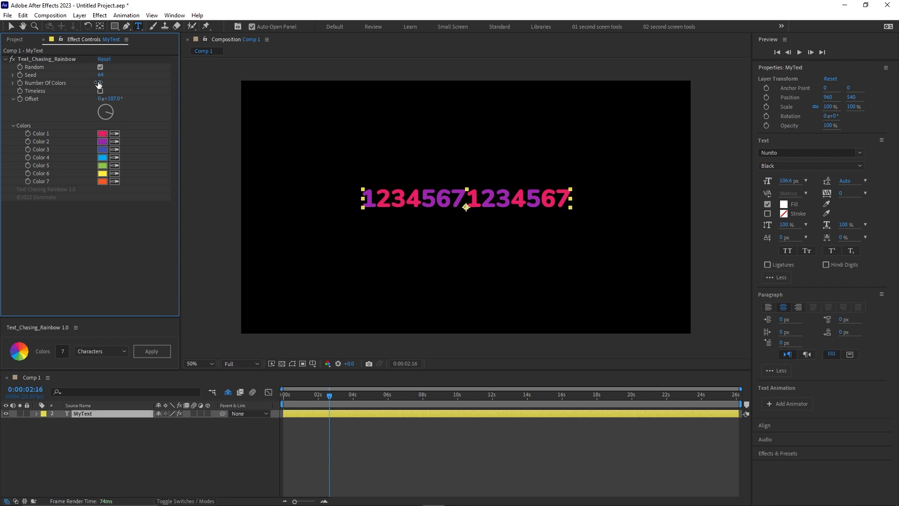
{"action": "key", "text": "Return"}
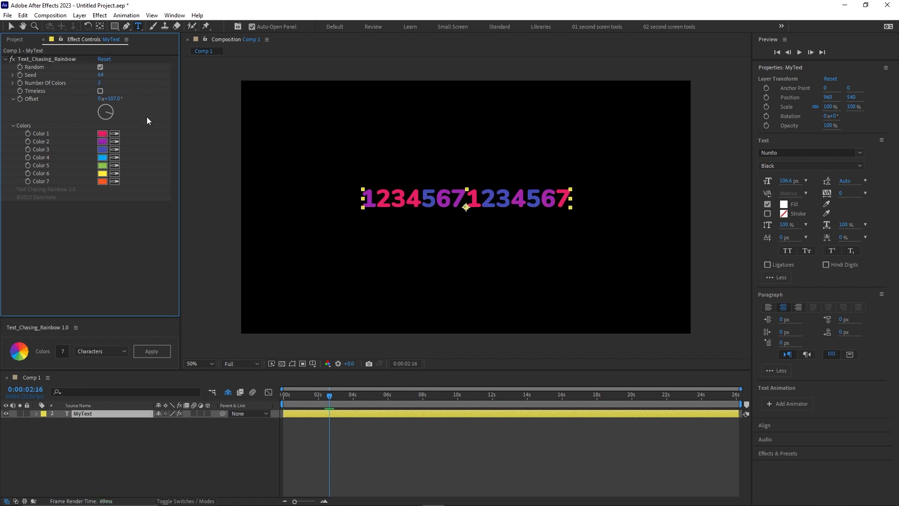
{"action": "left_click", "coordinate": [104, 59]}
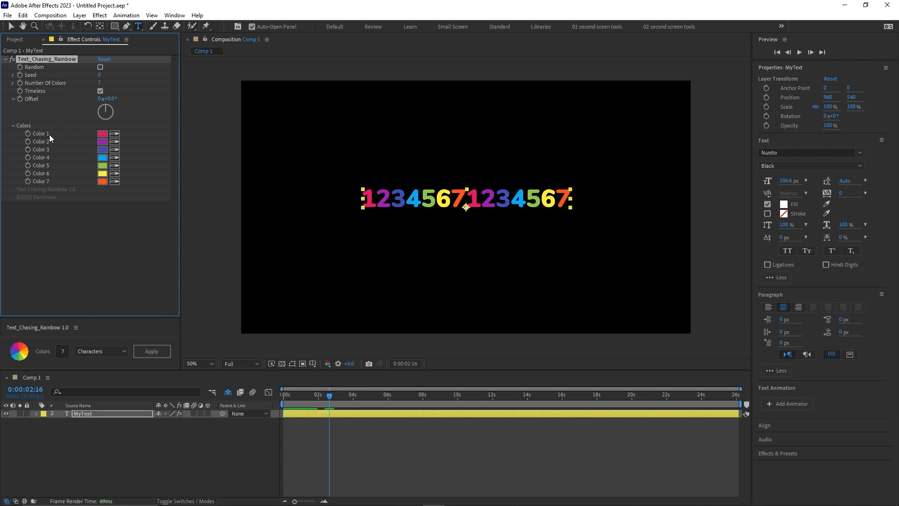
Create a second rainbow text layer with 16 colors and move it above the number text to position 960, 376.
{"action": "left_click", "coordinate": [69, 351]}
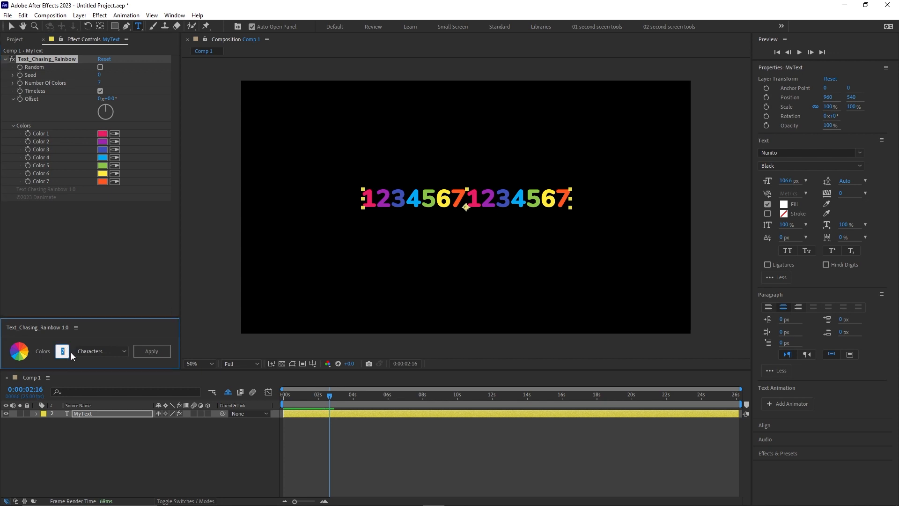
{"action": "type", "text": "16"}
{"action": "left_click", "coordinate": [82, 446]}
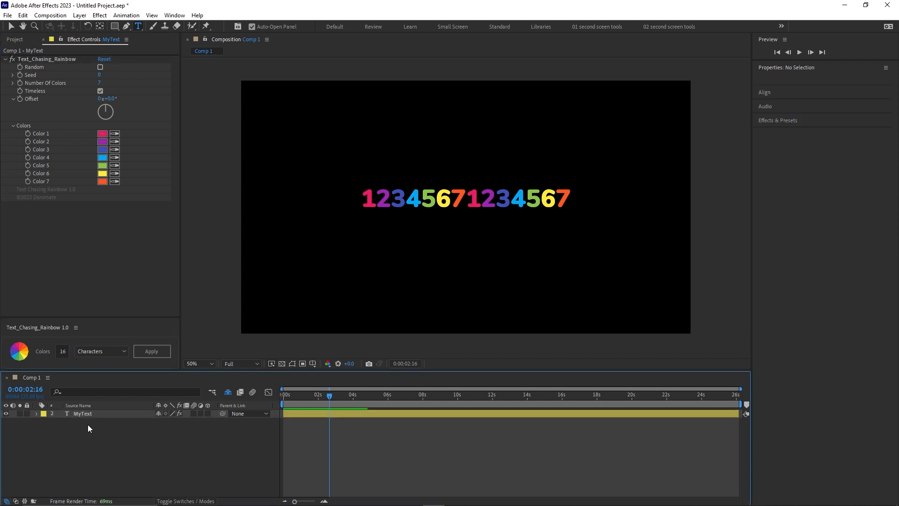
{"action": "left_click", "coordinate": [150, 353]}
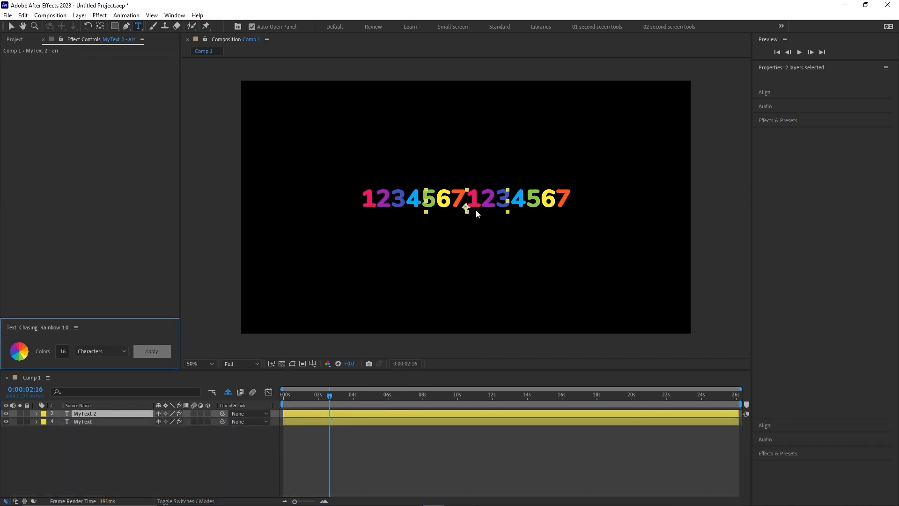
{"action": "left_click_drag", "start_coordinate": [466, 204], "coordinate": [461, 163]}
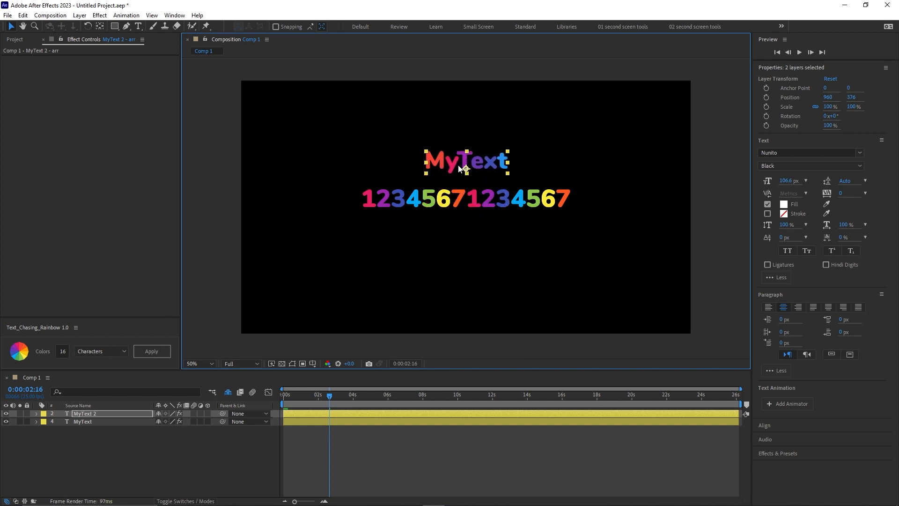
Replace the text of the MyText 2 layer with "dhsdfhshsdfghdsfgds".
{"action": "left_click", "coordinate": [86, 413]}
{"action": "double_click", "coordinate": [454, 159]}
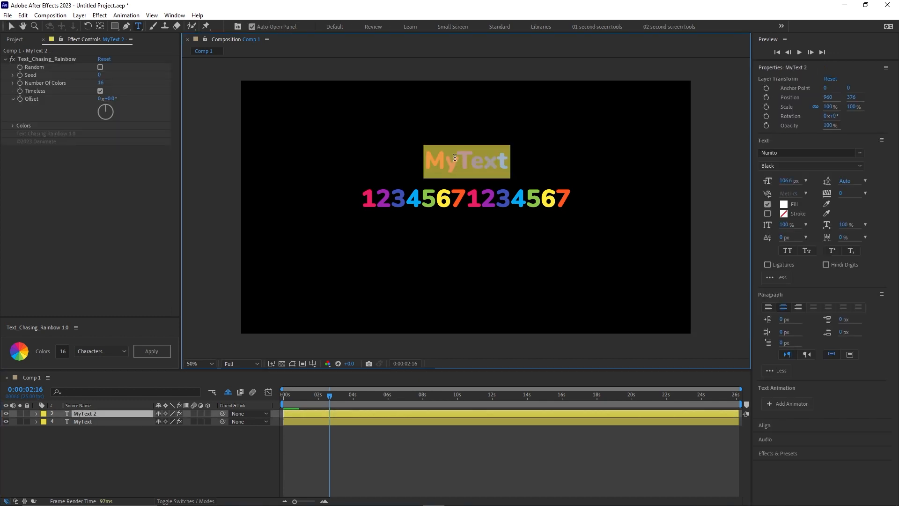
{"action": "left_click", "coordinate": [455, 158]}
{"action": "key", "text": "Right"}
{"action": "key", "text": "Right"}
{"action": "key", "text": "Right"}
{"action": "key", "text": "Right"}
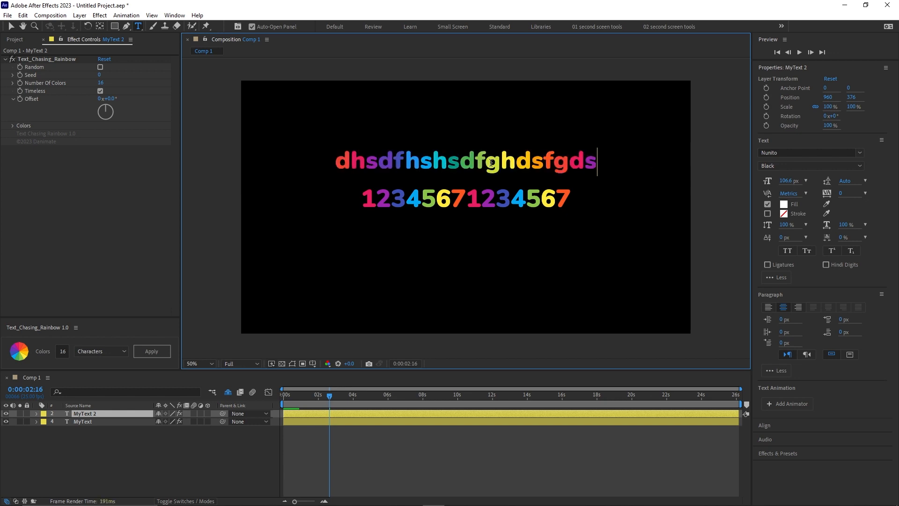
Shift the rainbow colors of the MyText 2 layer by setting the effect's Offset to 61°.
{"action": "left_click", "coordinate": [105, 120]}
{"action": "left_click_drag", "start_coordinate": [111, 99], "coordinate": [143, 99]}
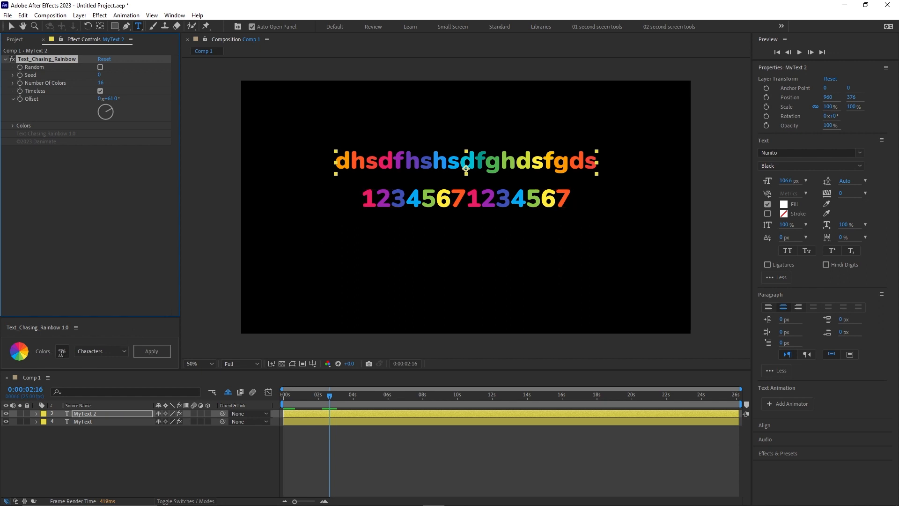
{"action": "left_click", "coordinate": [111, 212]}
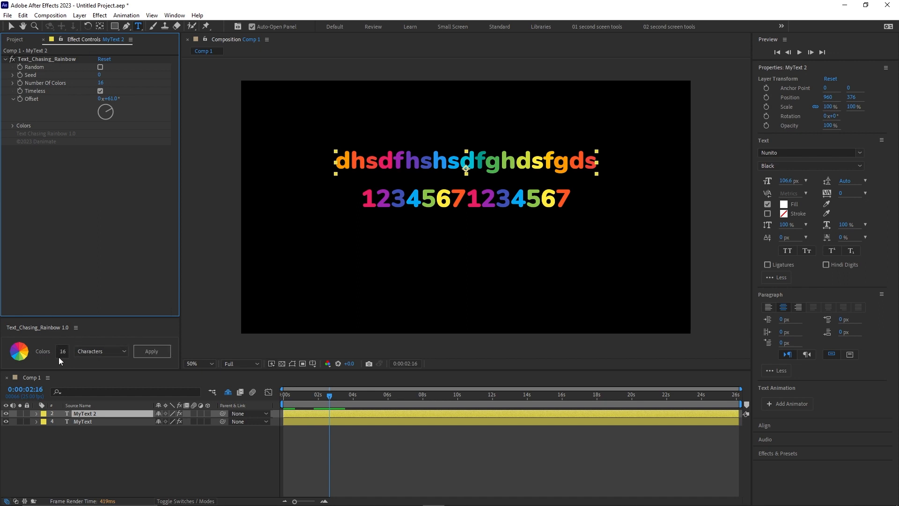
Reapply the rainbow coloring to the MyText 2 layer with 5 colors distributed by Characters.
{"action": "left_click", "coordinate": [73, 453]}
{"action": "left_click", "coordinate": [94, 415]}
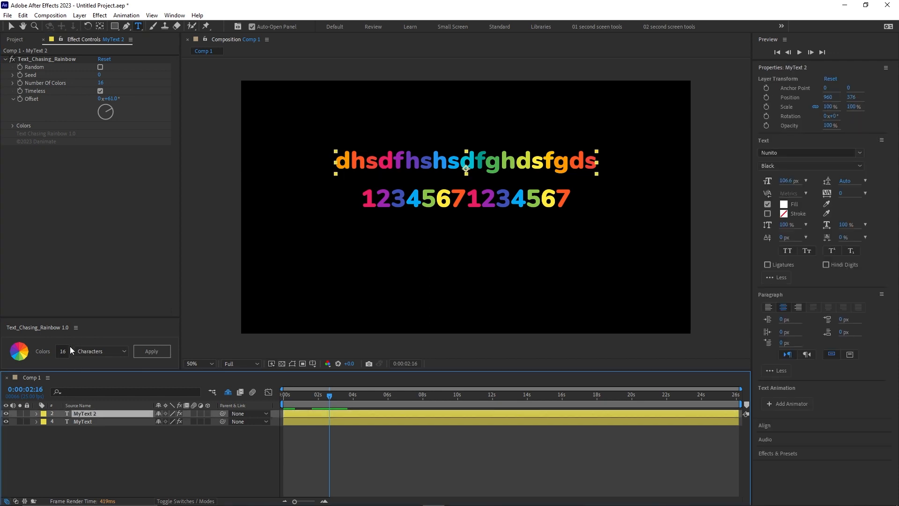
{"action": "left_click", "coordinate": [63, 352]}
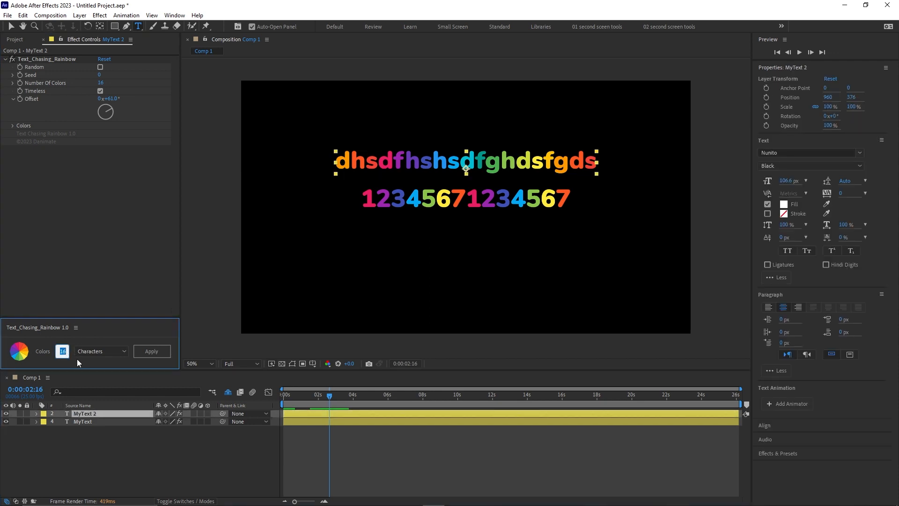
{"action": "type", "text": "5"}
{"action": "left_click", "coordinate": [148, 353]}
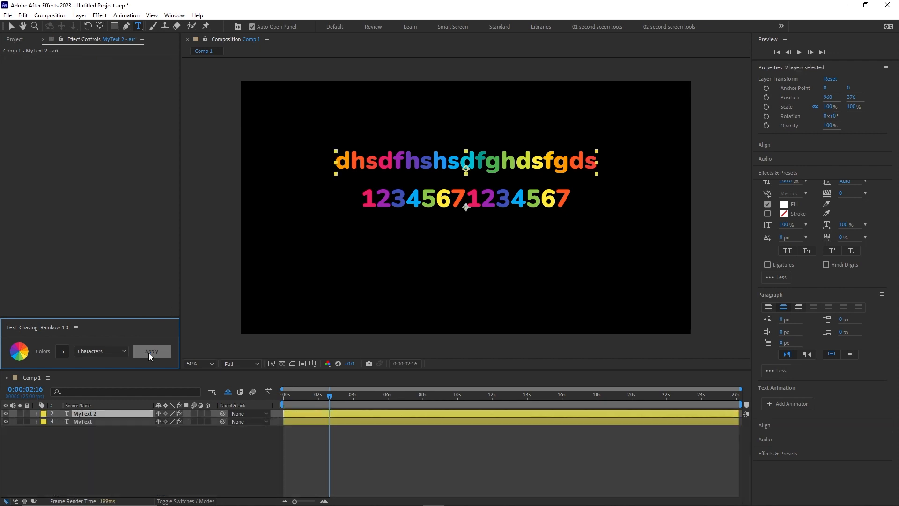
Reposition the MyText 2 text above the numbers, trying an Offset change on its effect and undoing it.
{"action": "left_click", "coordinate": [157, 450]}
{"action": "left_click_drag", "start_coordinate": [380, 162], "coordinate": [400, 158]}
{"action": "left_click_drag", "start_coordinate": [110, 99], "coordinate": [129, 97]}
{"action": "key", "text": "ctrl+z"}
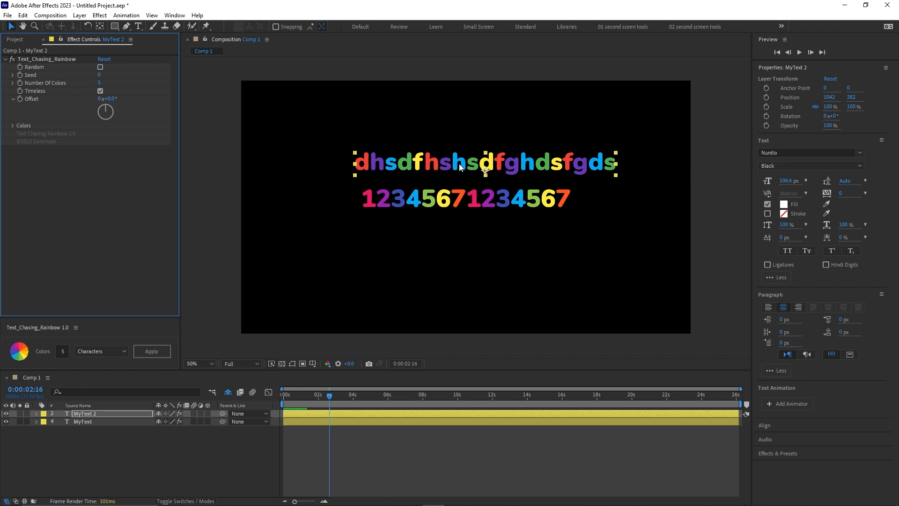
{"action": "left_click_drag", "start_coordinate": [458, 166], "coordinate": [447, 157]}
Insert spaces between the two 1234567 groups in the MyText layer's text.
{"action": "double_click", "coordinate": [465, 199]}
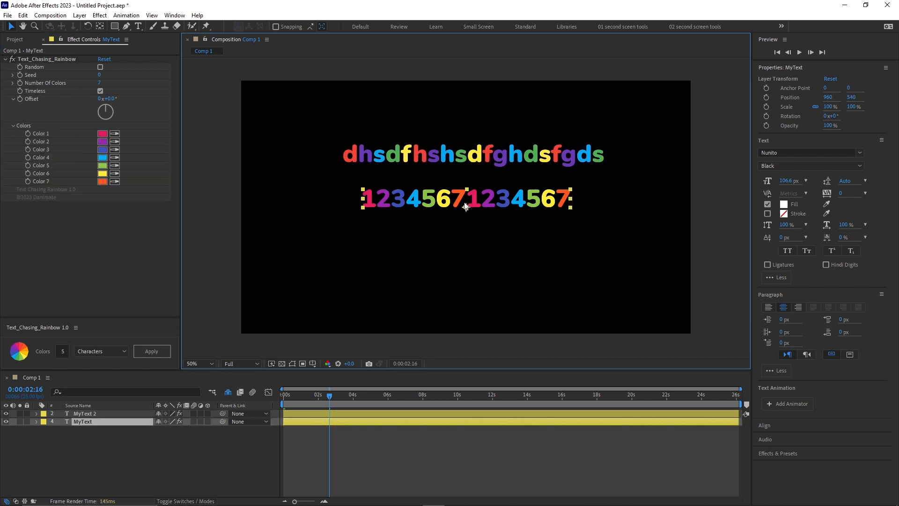
{"action": "left_click", "coordinate": [468, 200]}
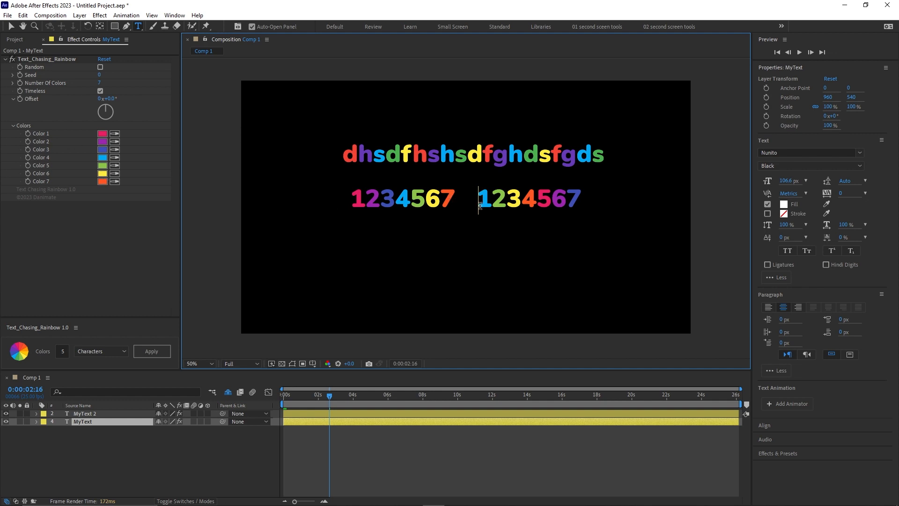
{"action": "left_click", "coordinate": [94, 437]}
{"action": "left_click", "coordinate": [52, 325]}
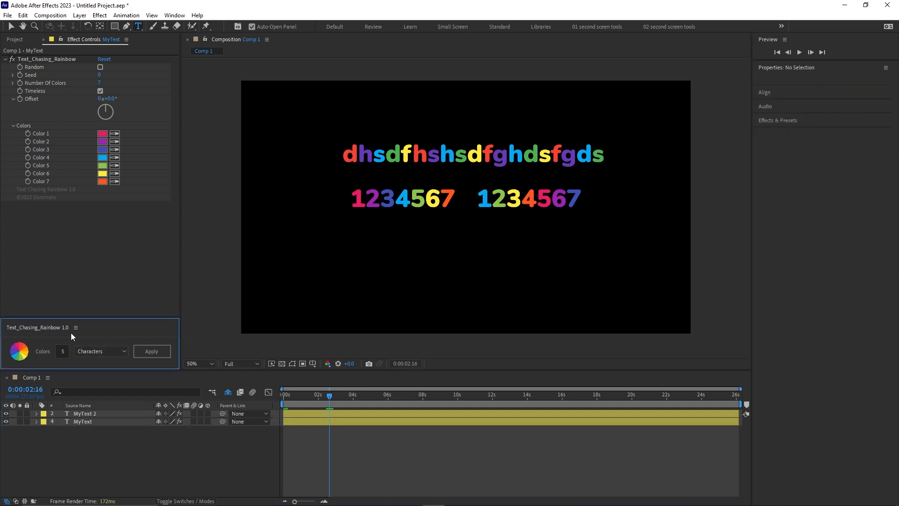
Reapply the rainbow coloring to the MyText layer with 7 colors and the Excluding Spaces option.
{"action": "left_click", "coordinate": [122, 351]}
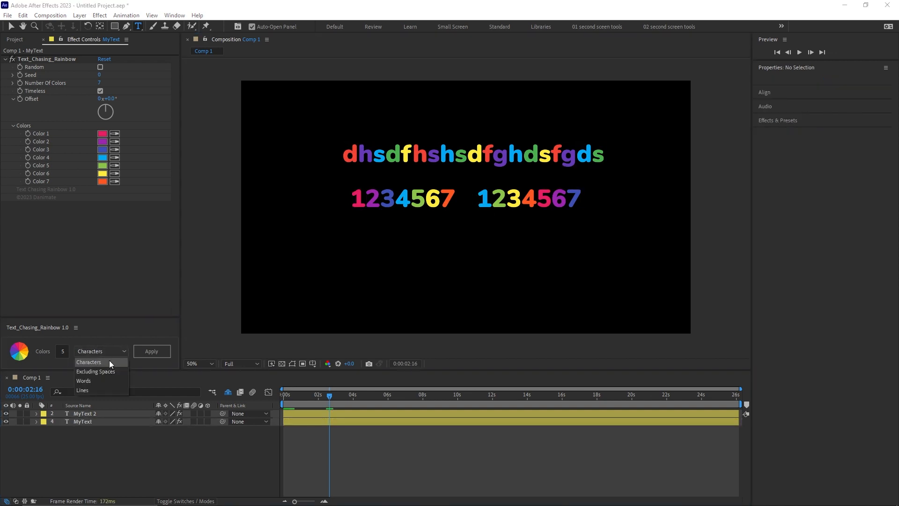
{"action": "left_click", "coordinate": [101, 372]}
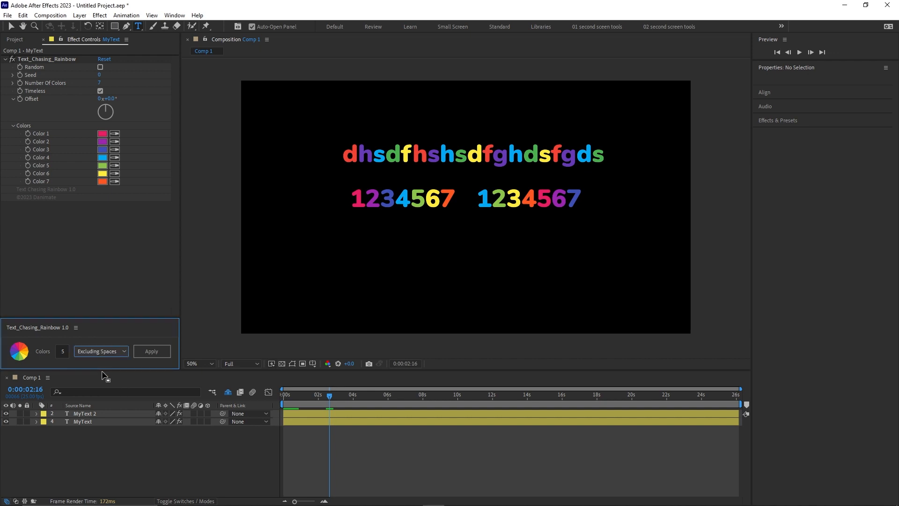
{"action": "left_click", "coordinate": [63, 351]}
{"action": "type", "text": "7"}
{"action": "left_click", "coordinate": [61, 336]}
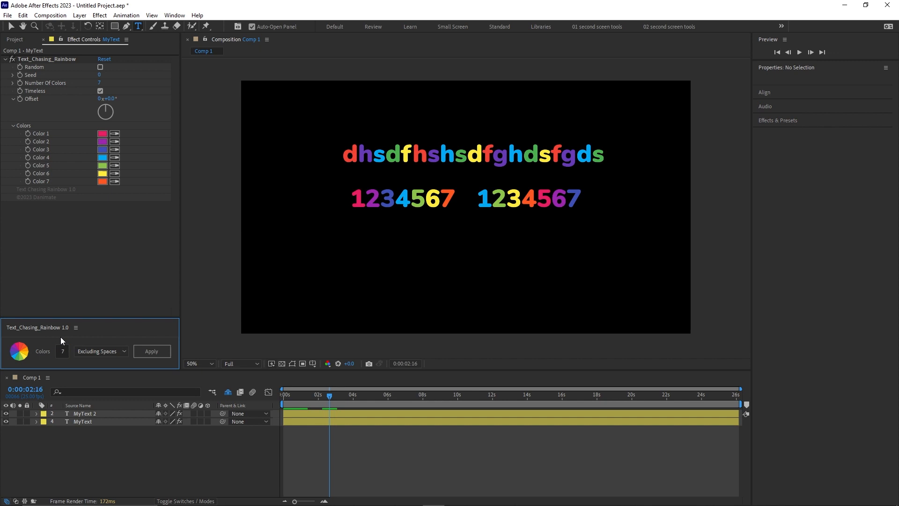
{"action": "left_click", "coordinate": [85, 423]}
{"action": "left_click", "coordinate": [161, 351]}
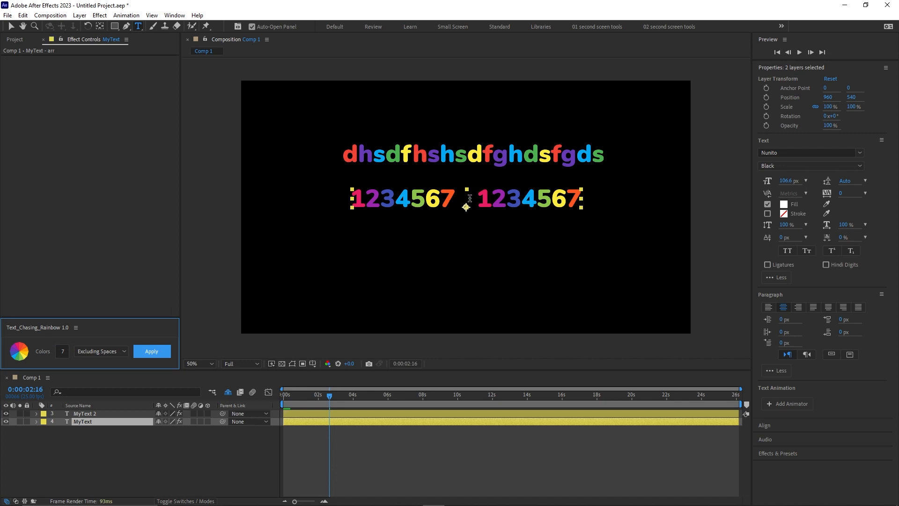
Widen the gap between the two 1234567 groups of the MyText layer with more spaces.
{"action": "double_click", "coordinate": [462, 198]}
{"action": "key", "text": "BackSpace"}
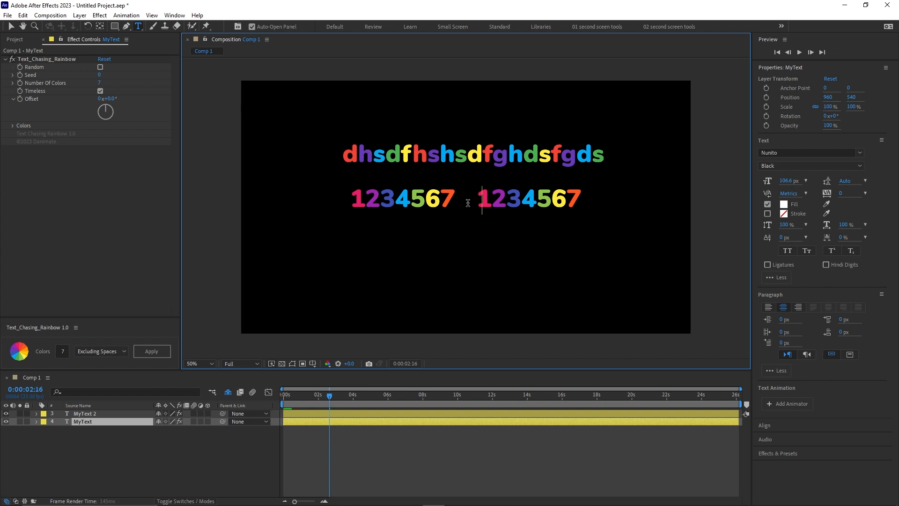
{"action": "left_click", "coordinate": [106, 450]}
Reapply the 7-color rainbow to the MyText layer so that it colors by Words.
{"action": "left_click", "coordinate": [86, 422]}
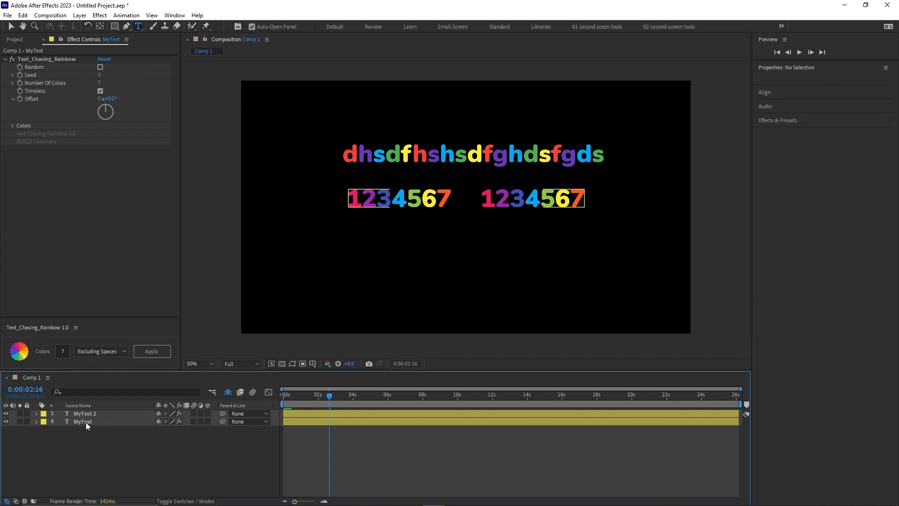
{"action": "left_click", "coordinate": [62, 351]}
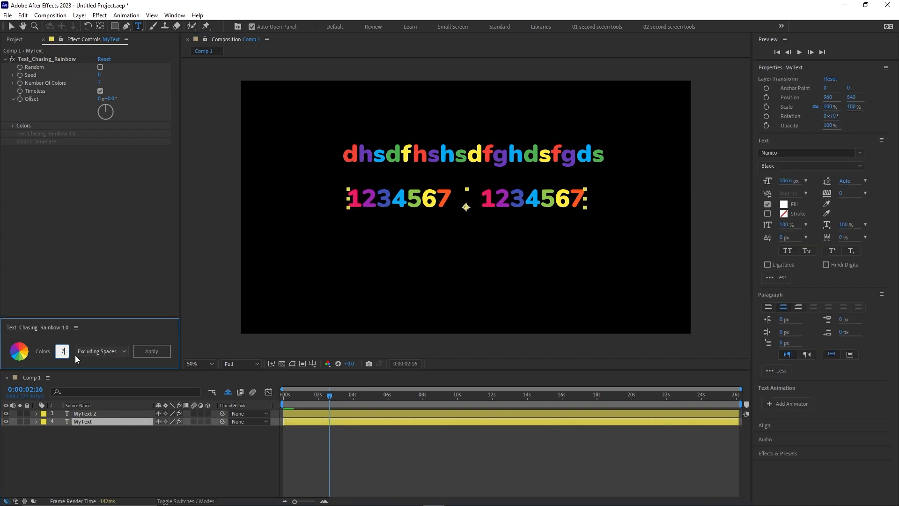
{"action": "left_click", "coordinate": [102, 351]}
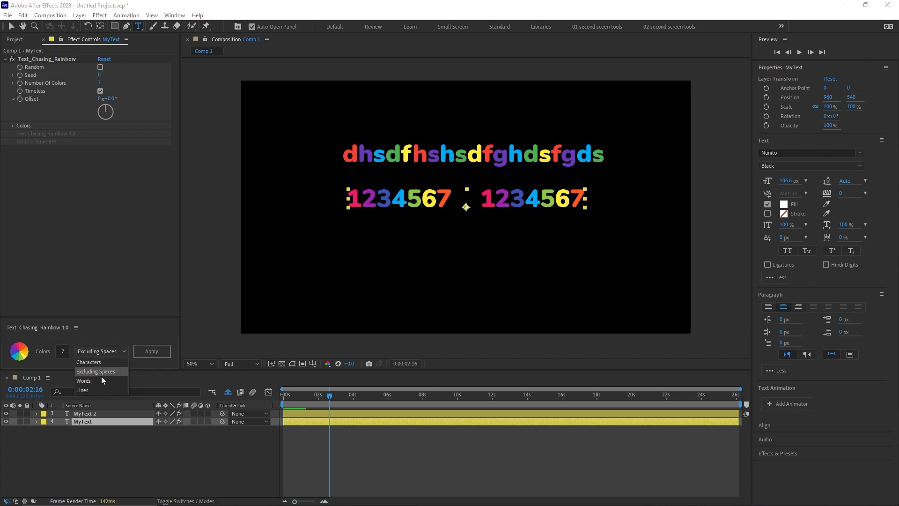
{"action": "left_click", "coordinate": [102, 381]}
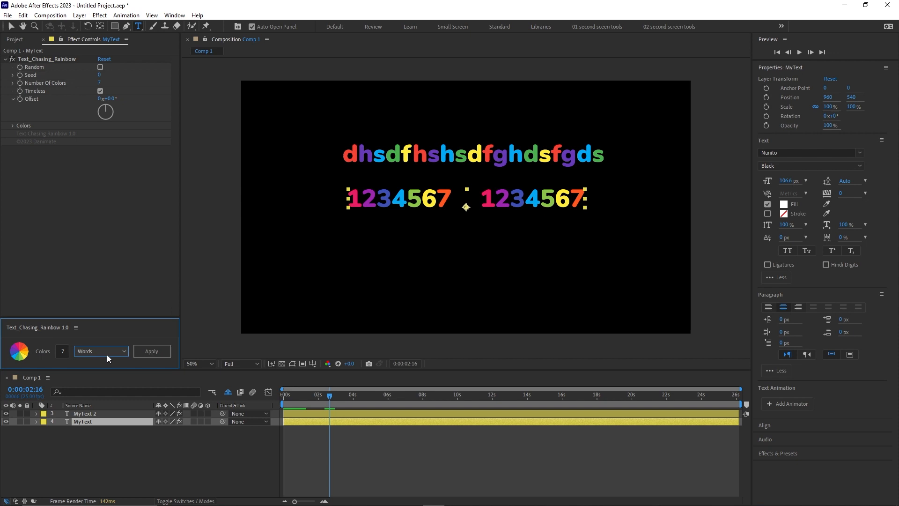
{"action": "left_click", "coordinate": [150, 352]}
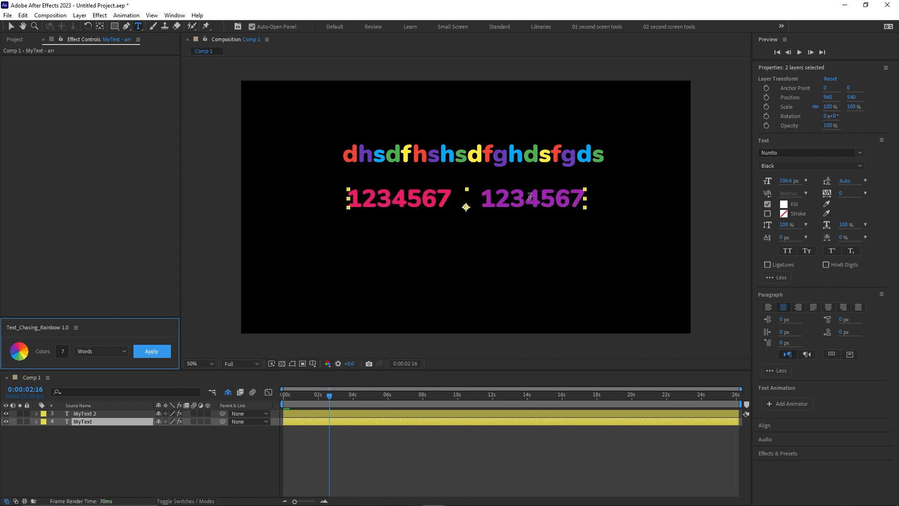
Copy the MyText layer's number line and paste it on three new lines below to make four lines.
{"action": "left_click_drag", "start_coordinate": [584, 199], "coordinate": [354, 205]}
{"action": "key", "text": "ctrl+c"}
{"action": "left_click", "coordinate": [558, 198]}
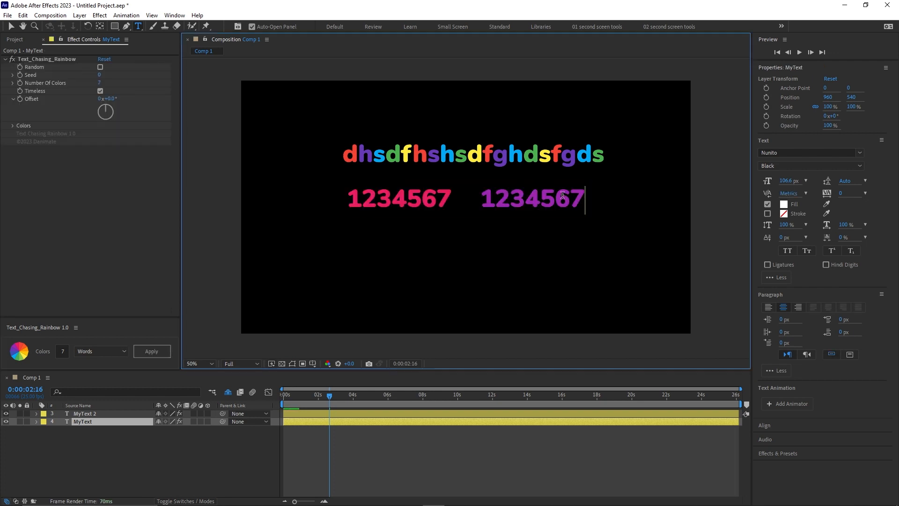
{"action": "key", "text": "Return"}
{"action": "key", "text": "ctrl+v"}
{"action": "key", "text": "Return"}
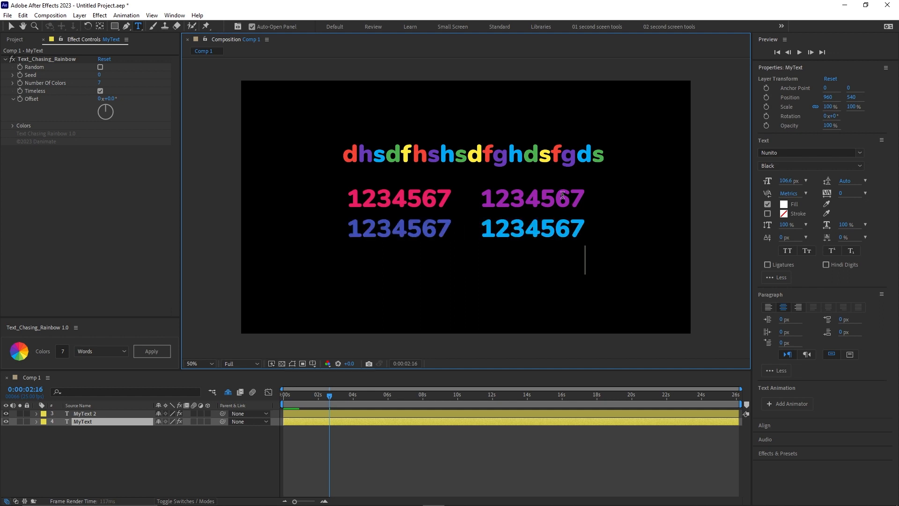
{"action": "key", "text": "ctrl+v"}
{"action": "key", "text": "Return"}
{"action": "key", "text": "ctrl+v"}
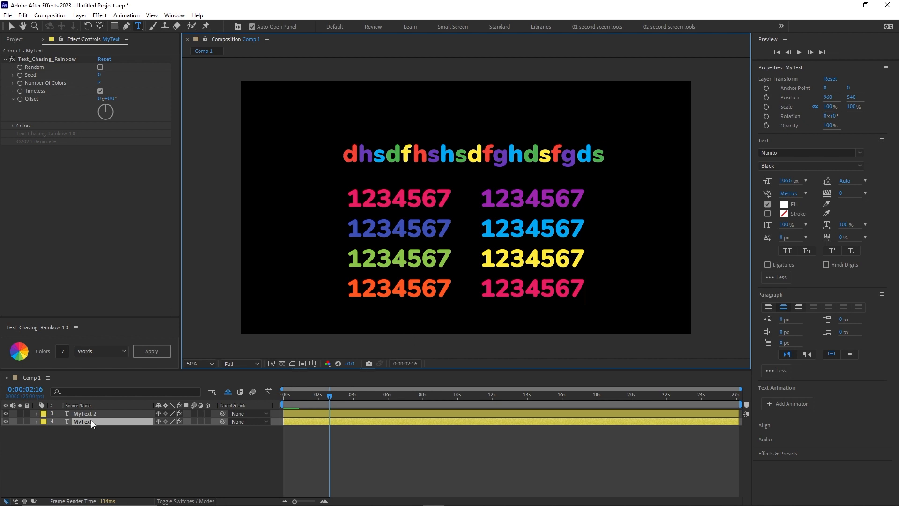
{"action": "left_click", "coordinate": [103, 443]}
Reapply the 7-color rainbow to the MyText layer so that it colors by Lines.
{"action": "left_click", "coordinate": [83, 352]}
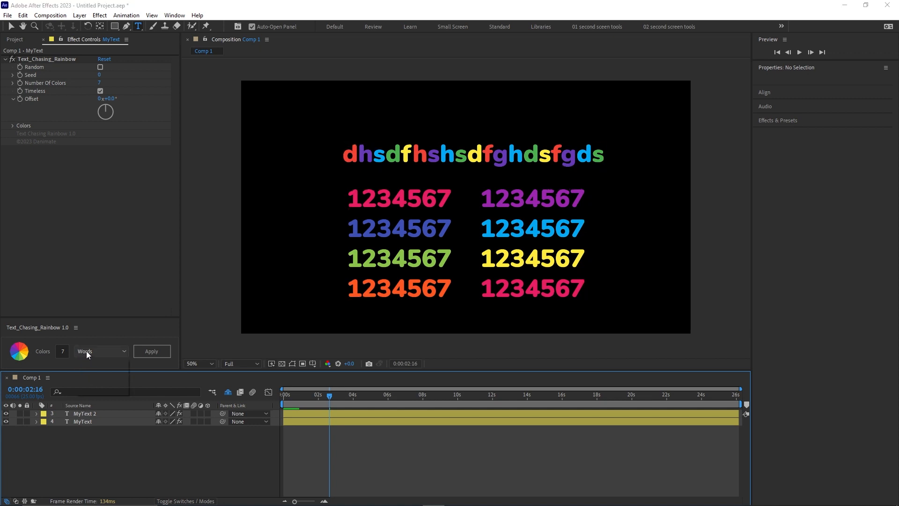
{"action": "left_click", "coordinate": [97, 383]}
{"action": "left_click", "coordinate": [90, 420]}
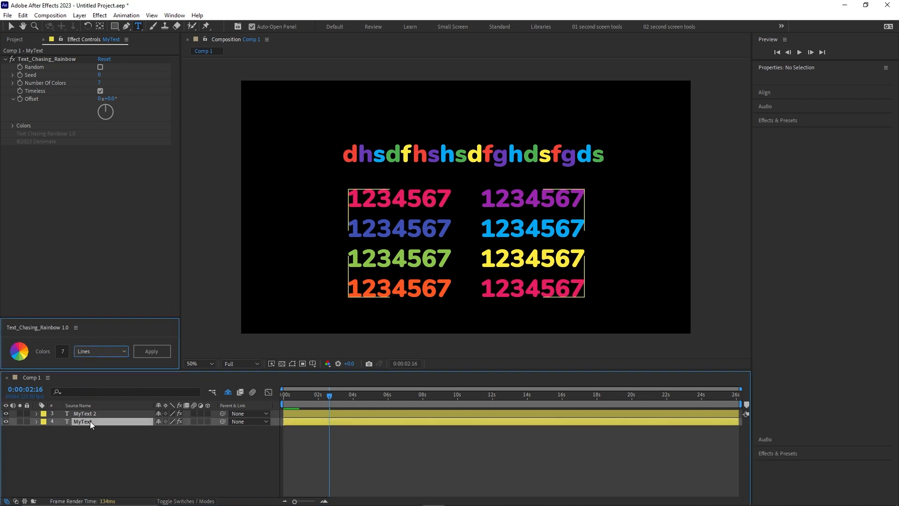
{"action": "left_click", "coordinate": [147, 352]}
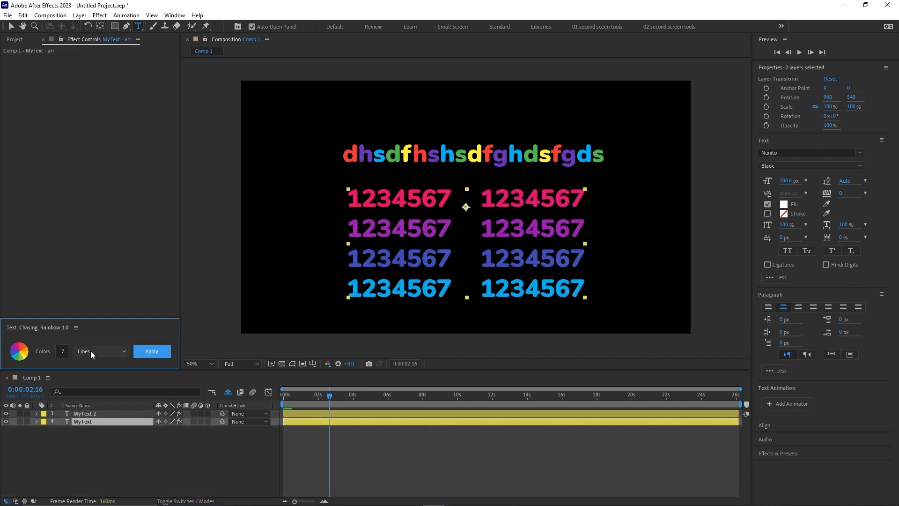
Shift the line colors of the MyText layer by setting the effect's Offset to 93°.
{"action": "left_click", "coordinate": [81, 422]}
{"action": "left_click_drag", "start_coordinate": [111, 99], "coordinate": [163, 106]}
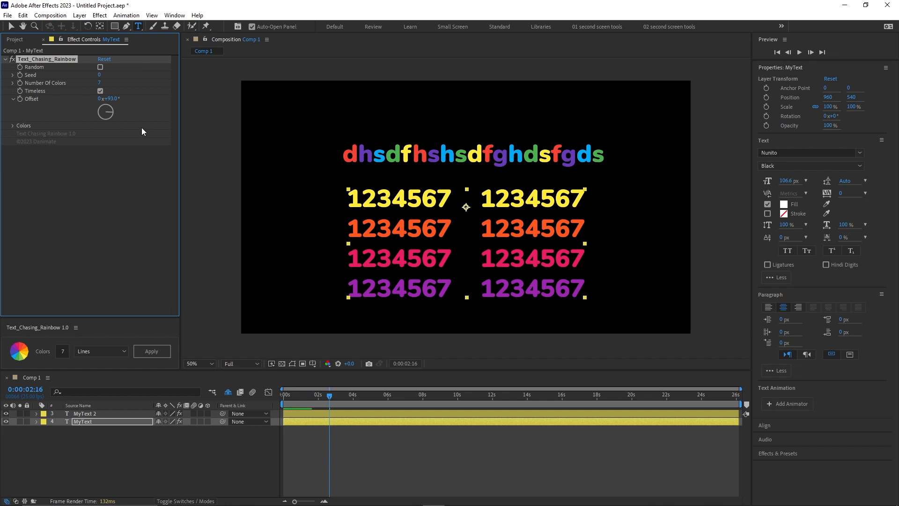
{"action": "left_click", "coordinate": [99, 444]}
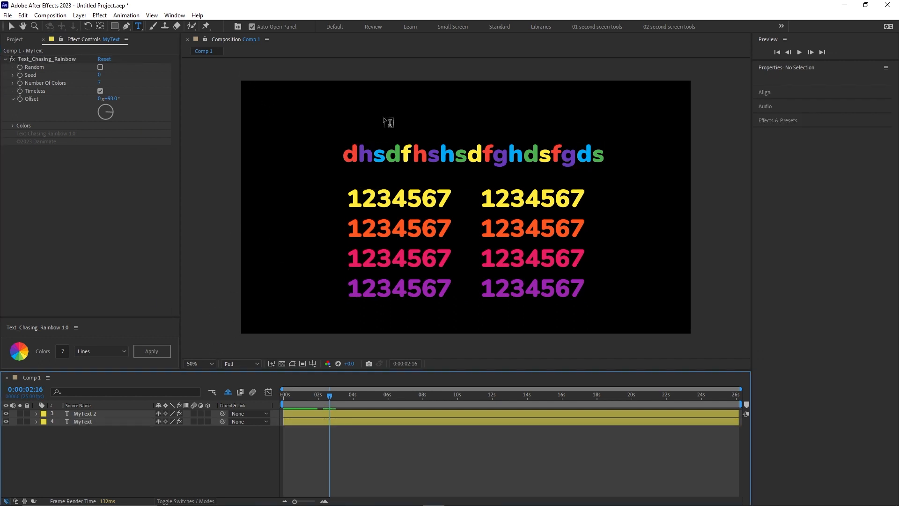
Create a text layer reading "New text custom" above the existing texts and select it.
{"action": "left_click", "coordinate": [384, 118]}
{"action": "type", "text": "New text custom"}
{"action": "left_click", "coordinate": [90, 413]}
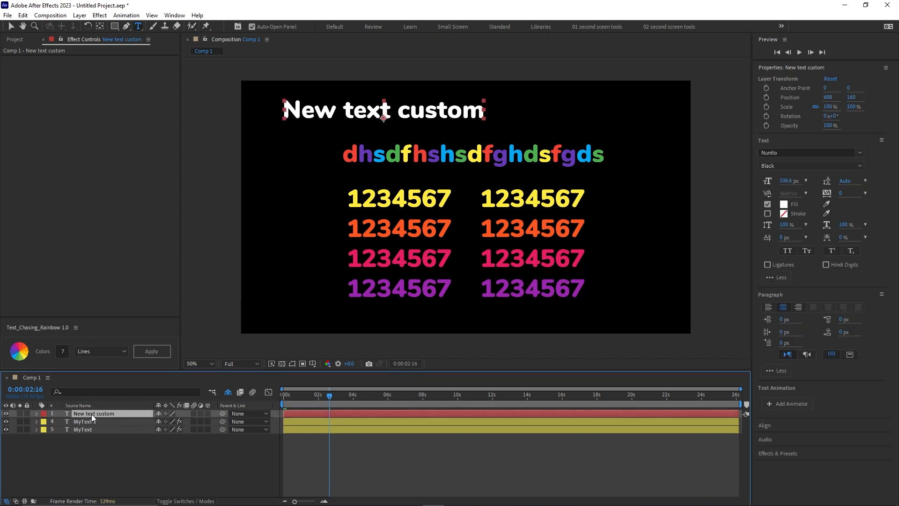
Apply the rainbow coloring to the New text custom layer with 3 colors and the Excluding Spaces option.
{"action": "left_click", "coordinate": [99, 351]}
{"action": "left_click", "coordinate": [103, 373]}
{"action": "left_click", "coordinate": [63, 350]}
{"action": "type", "text": "3"}
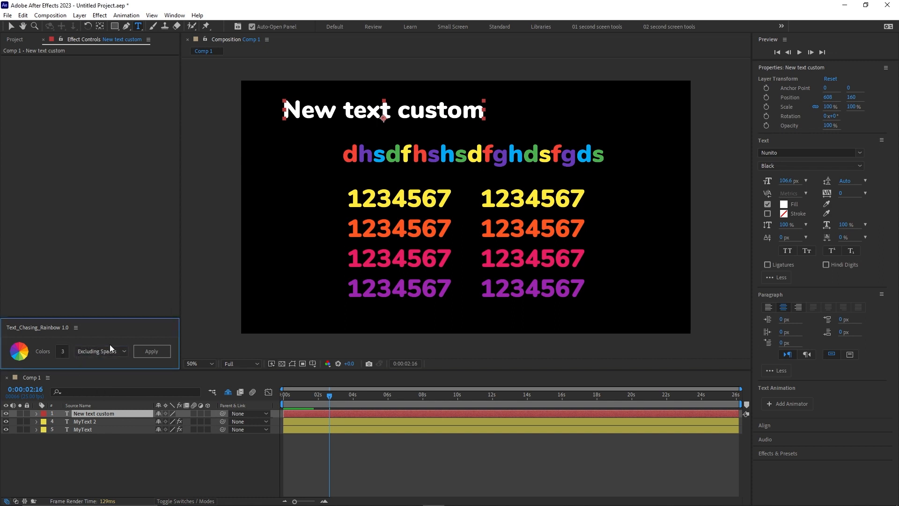
{"action": "left_click", "coordinate": [155, 352]}
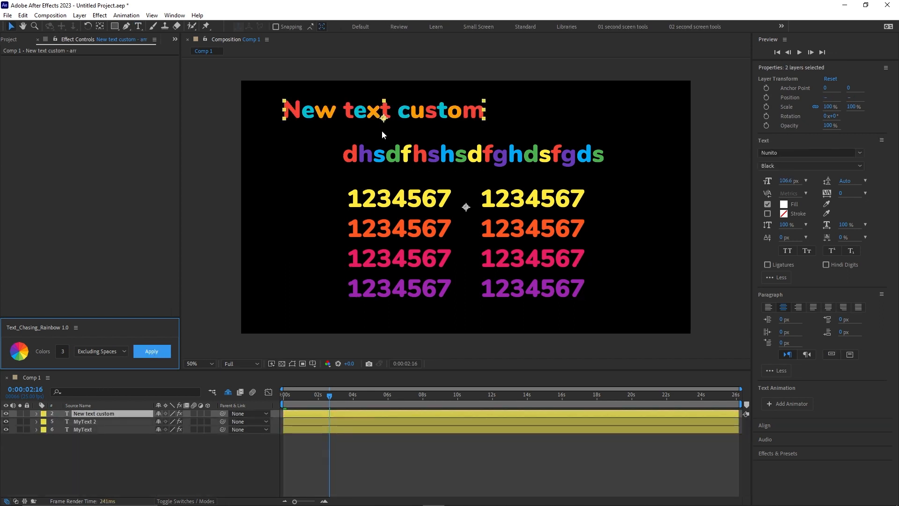
Move the New text custom layer to position 1010, 220, just above the MyText 2 text.
{"action": "left_click_drag", "start_coordinate": [406, 110], "coordinate": [480, 121]}
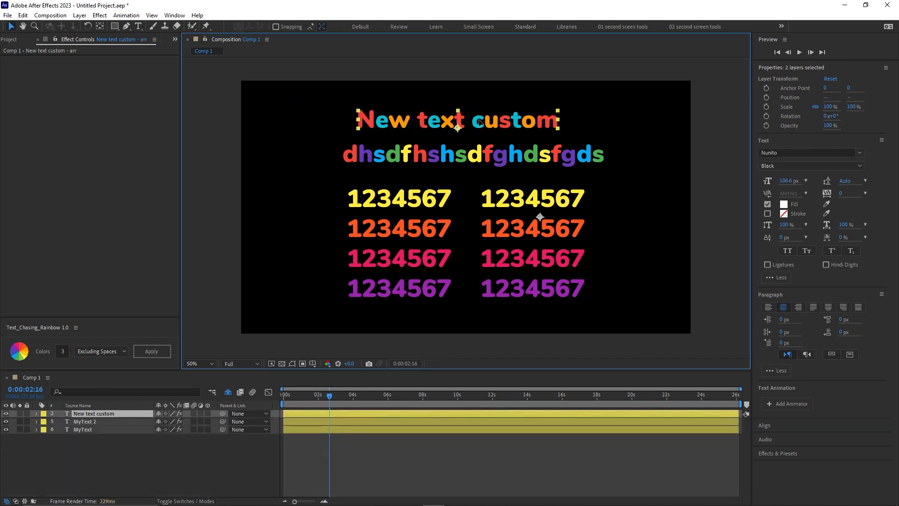
{"action": "left_click", "coordinate": [97, 482]}
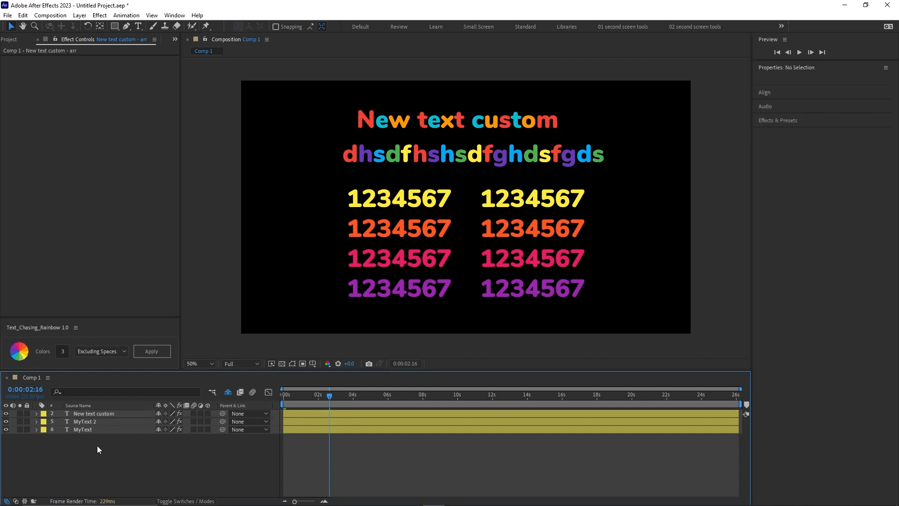
{"action": "left_click", "coordinate": [98, 414]}
{"action": "left_click_drag", "start_coordinate": [488, 114], "coordinate": [492, 124]}
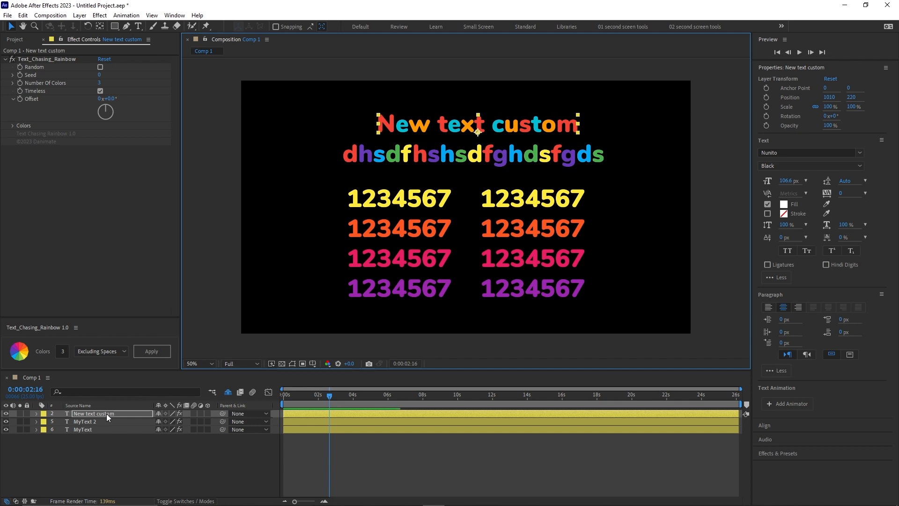
Show the shy layers in the timeline and rename the New text custom layer "My main text".
{"action": "left_click", "coordinate": [228, 392]}
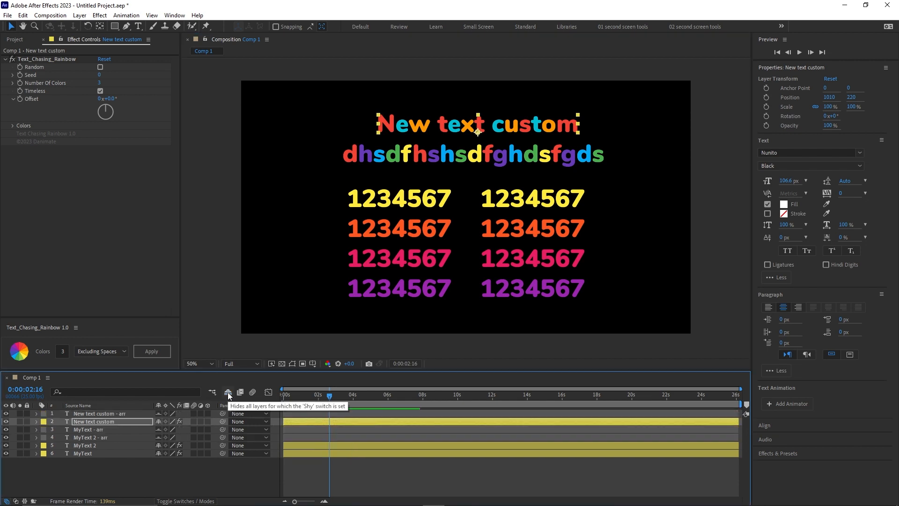
{"action": "left_click", "coordinate": [114, 415]}
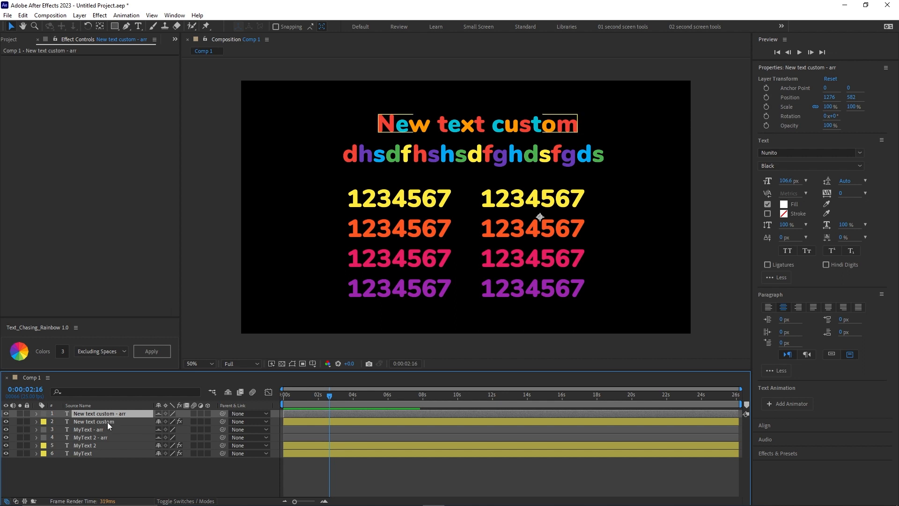
{"action": "left_click", "coordinate": [108, 422]}
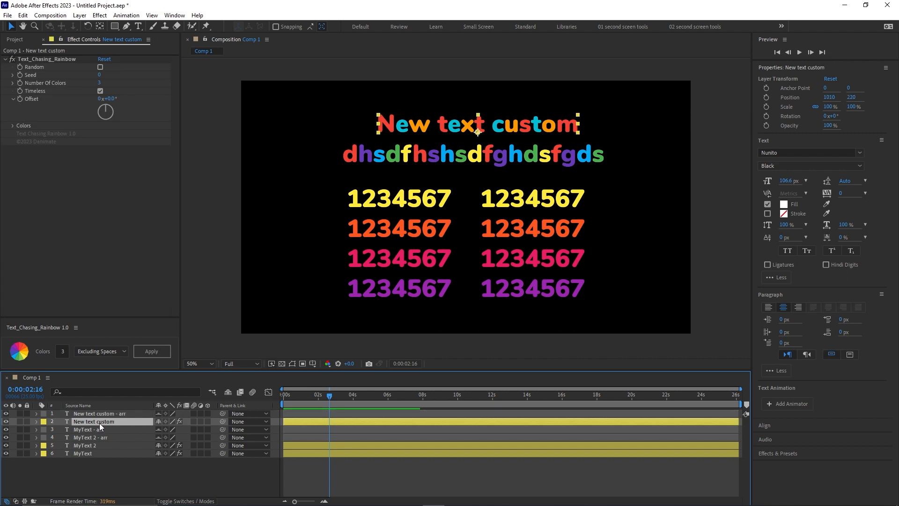
{"action": "key", "text": "Return"}
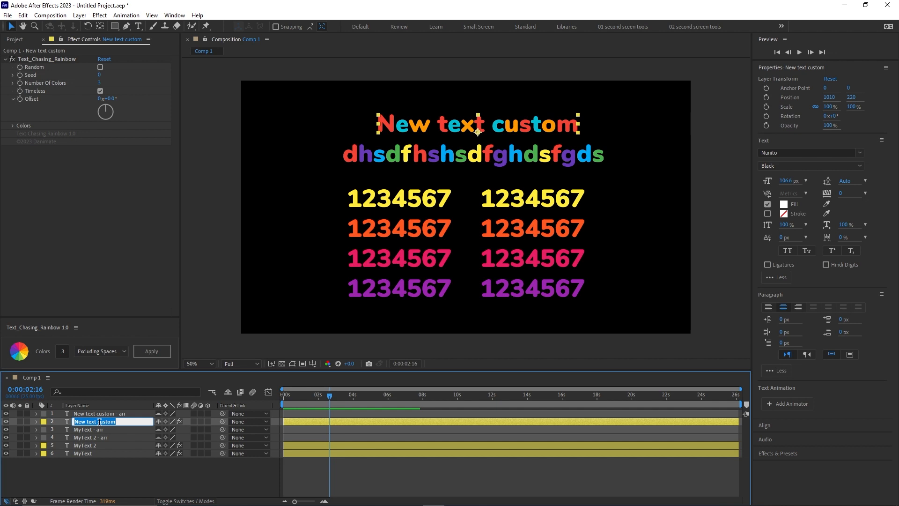
{"action": "type", "text": "My main text"}
Rename the New text custom - arr layer "helper".
{"action": "left_click", "coordinate": [97, 414]}
{"action": "key", "text": "Return"}
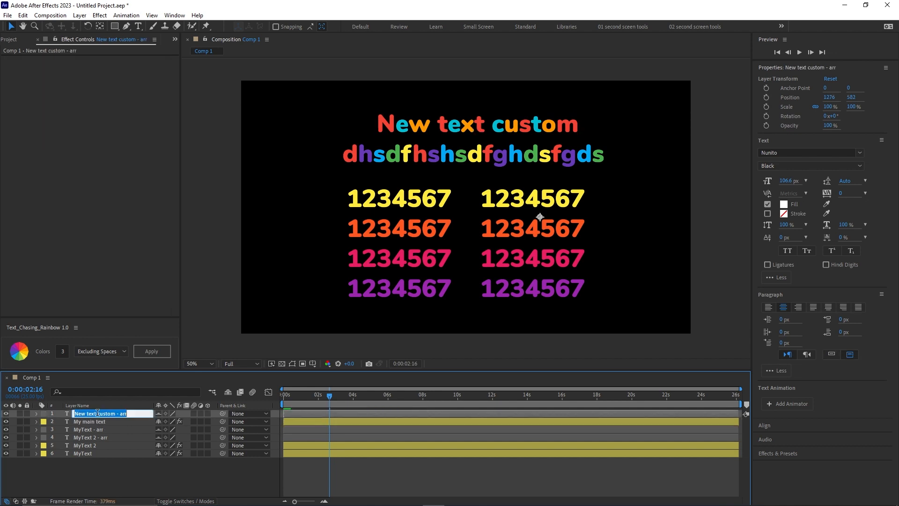
{"action": "type", "text": "helper"}
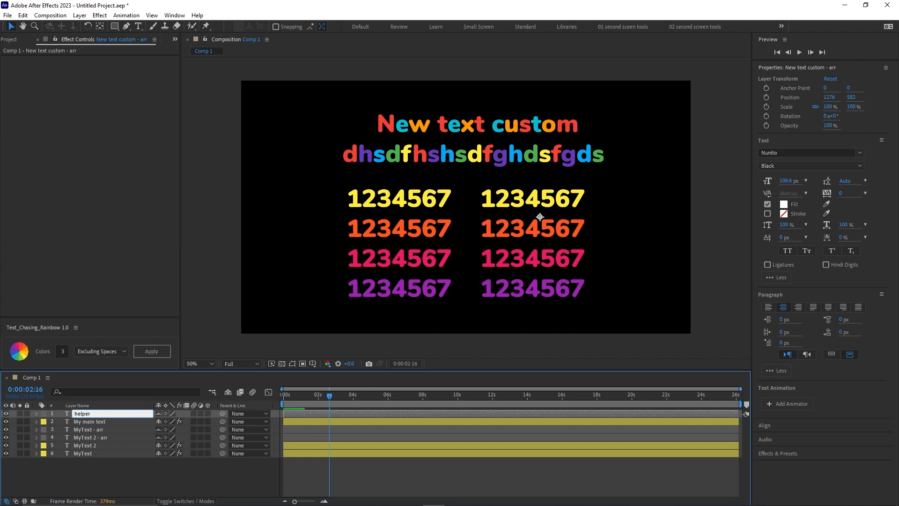
{"action": "key", "text": "Return"}
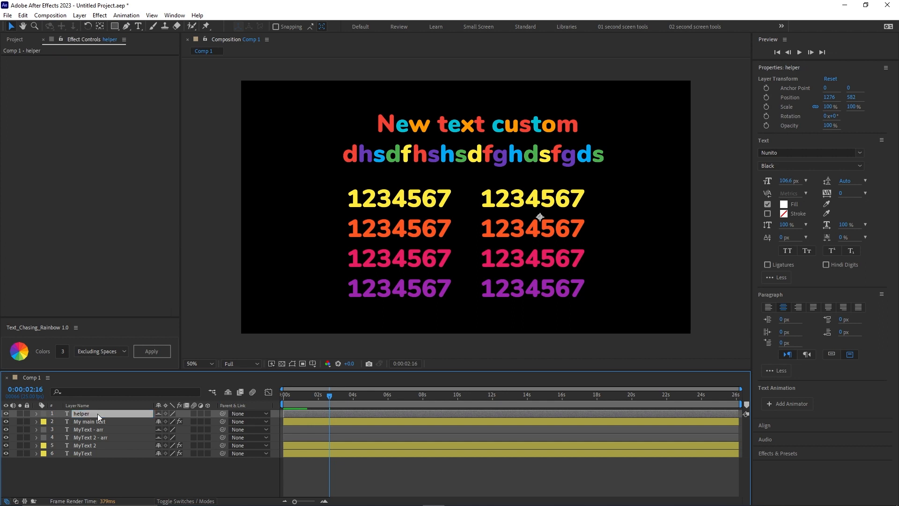
Reapply the rainbow coloring to the My main text layer with 4 colors and the Excluding Spaces option.
{"action": "left_click", "coordinate": [98, 421]}
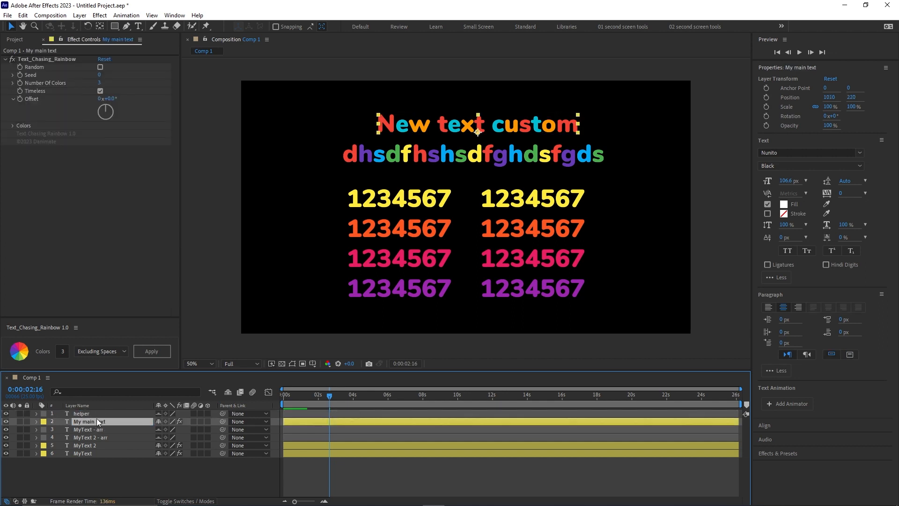
{"action": "left_click", "coordinate": [88, 412]}
{"action": "left_click", "coordinate": [96, 421]}
{"action": "left_click", "coordinate": [85, 412]}
{"action": "left_click", "coordinate": [89, 420]}
{"action": "left_click", "coordinate": [64, 350]}
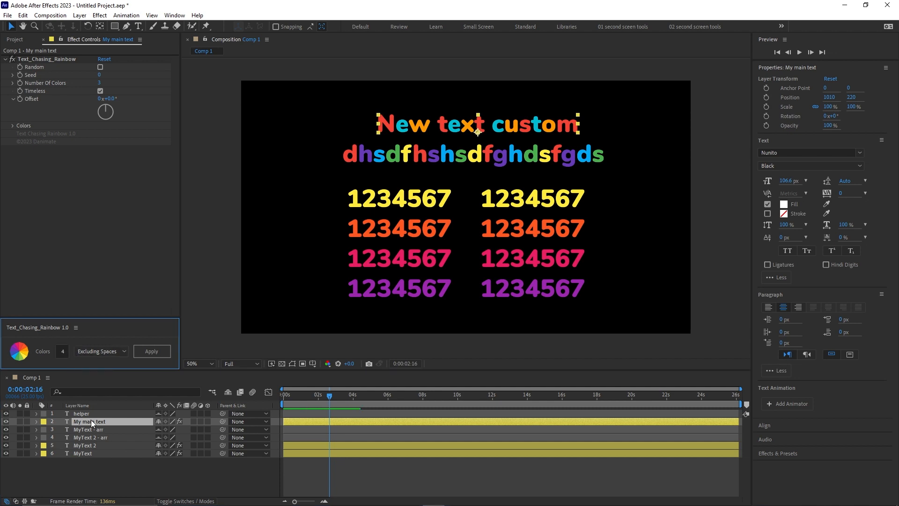
{"action": "left_click", "coordinate": [149, 351]}
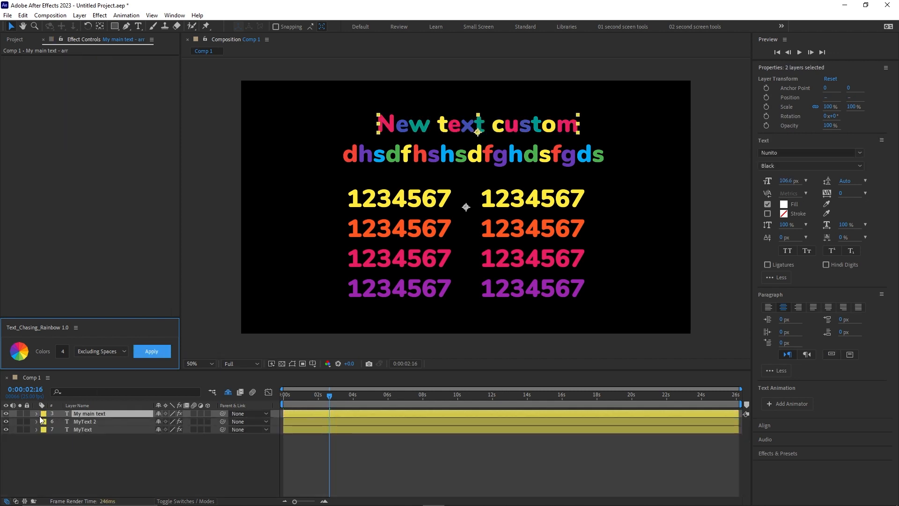
Show the shy layers again and delete the helper and My main text - arr layers.
{"action": "left_click", "coordinate": [228, 392]}
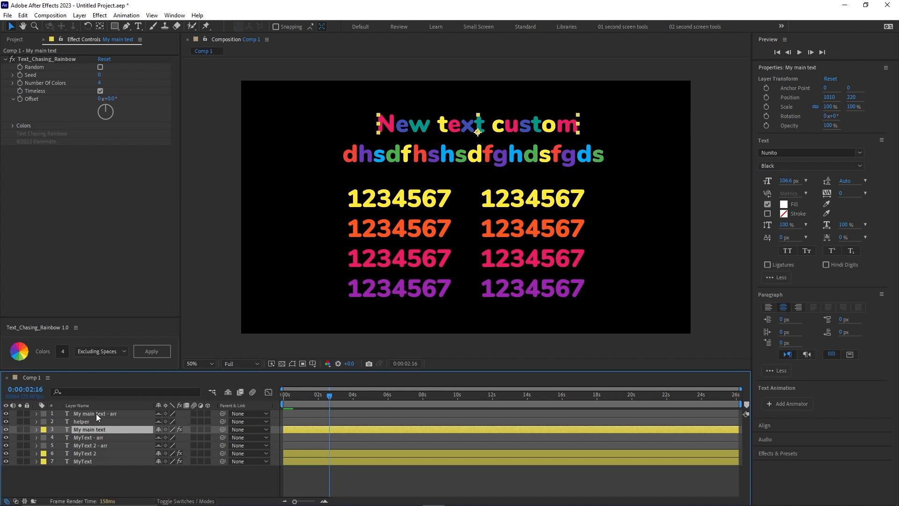
{"action": "left_click", "coordinate": [95, 412]}
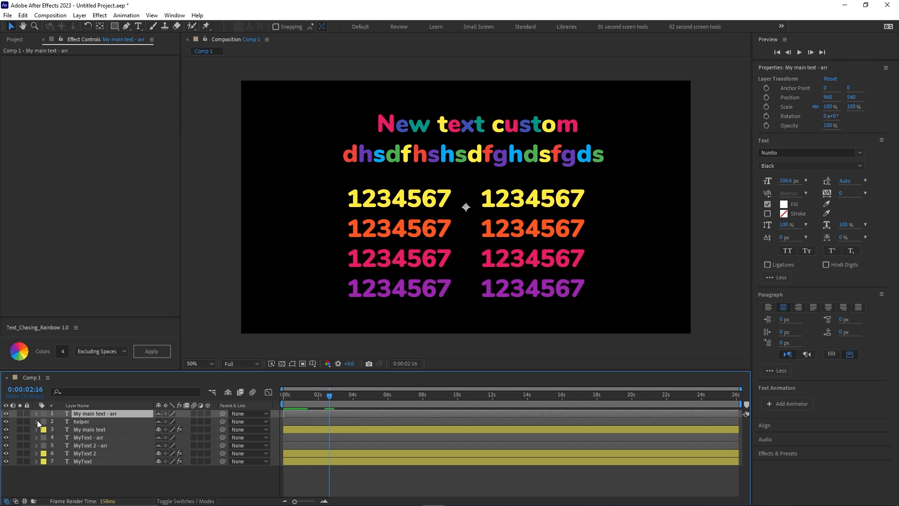
{"action": "left_click", "coordinate": [81, 422]}
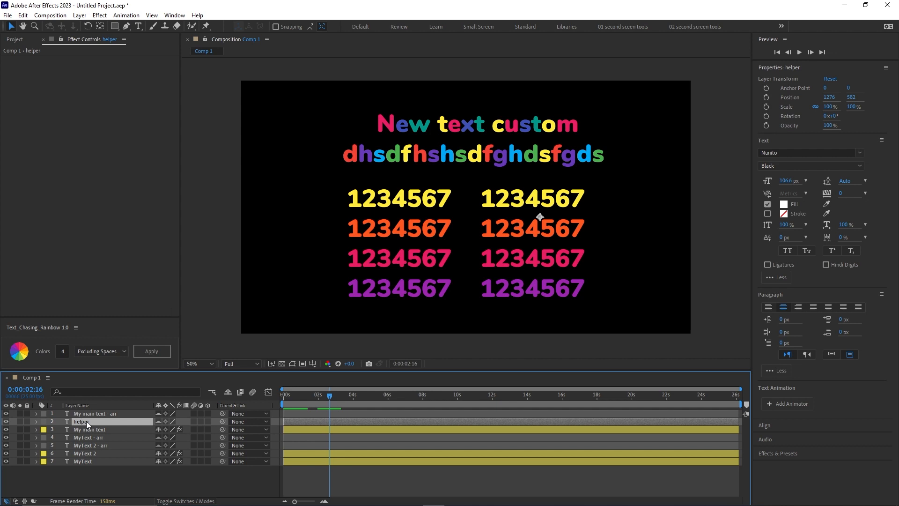
{"action": "left_click", "coordinate": [86, 426]}
{"action": "left_click", "coordinate": [93, 423]}
{"action": "key", "text": "Delete"}
{"action": "left_click", "coordinate": [102, 422]}
{"action": "left_click", "coordinate": [108, 415]}
{"action": "key", "text": "Delete"}
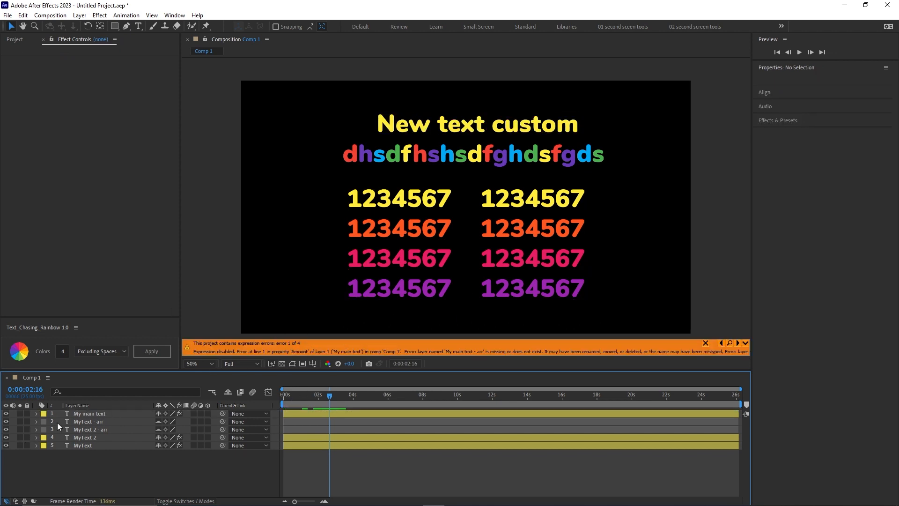
Delete the My main text layer from the composition.
{"action": "left_click", "coordinate": [81, 413]}
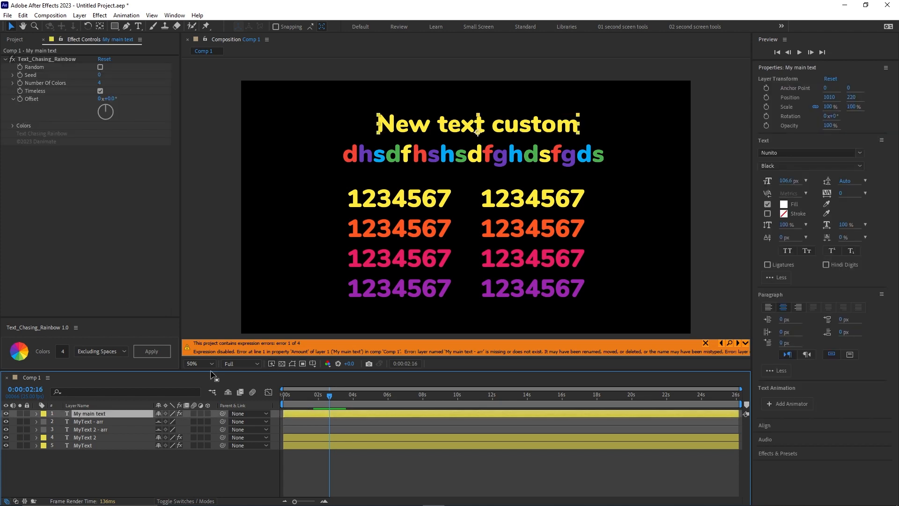
{"action": "left_click", "coordinate": [102, 456]}
{"action": "left_click", "coordinate": [97, 412]}
{"action": "key", "text": "Delete"}
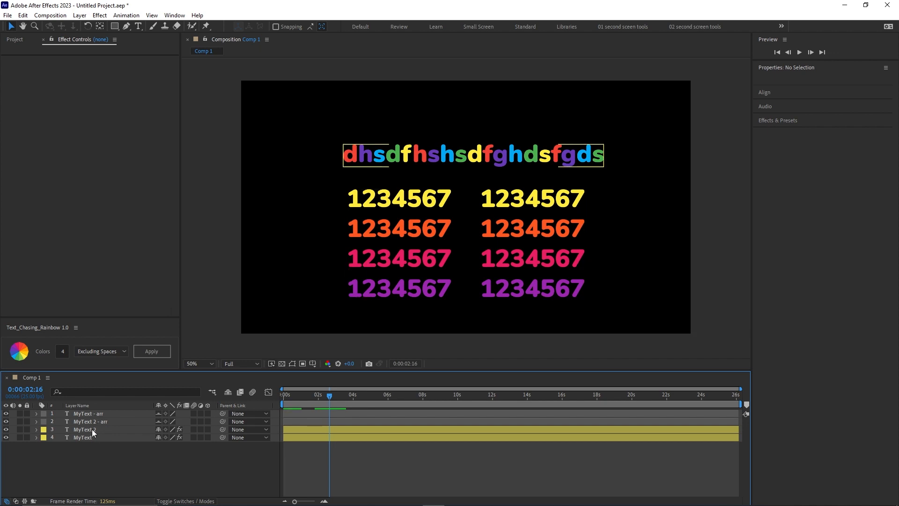
Rename the MyText 2 layer "my main text".
{"action": "left_click", "coordinate": [92, 429]}
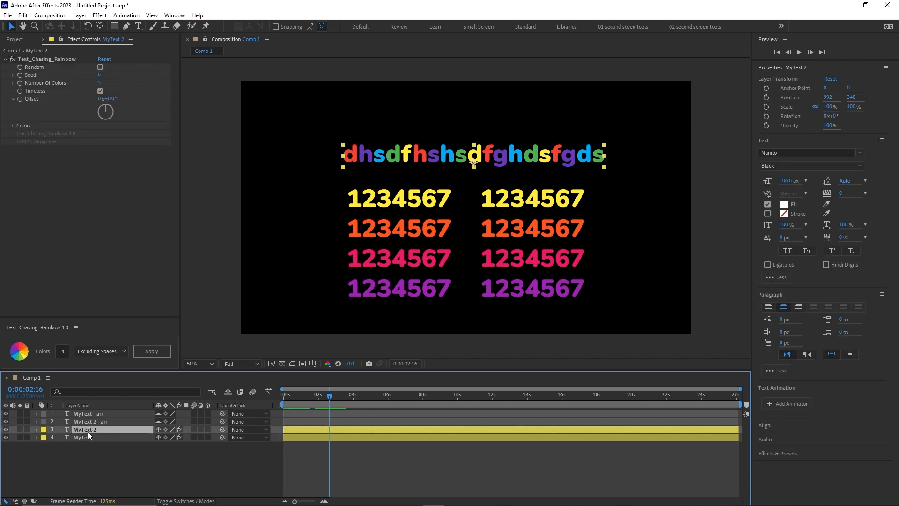
{"action": "key", "text": "Return"}
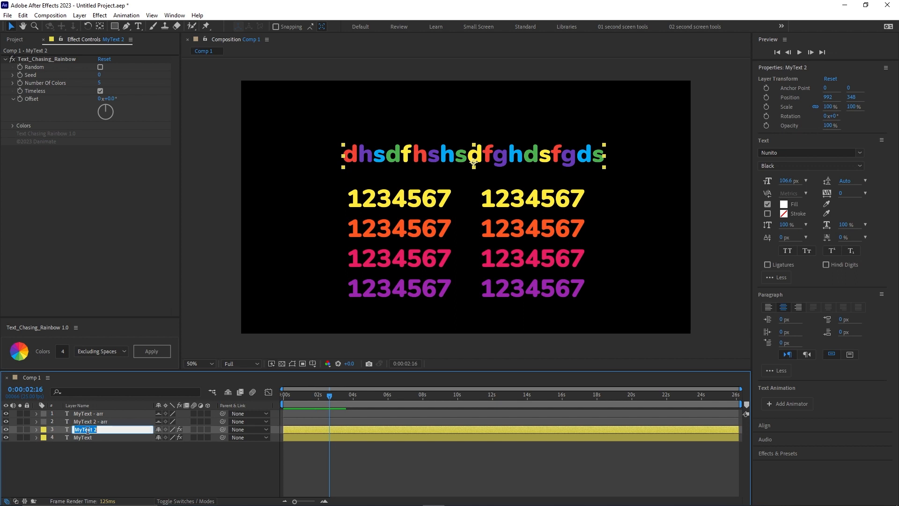
{"action": "type", "text": "my main text"}
{"action": "key", "text": "Return"}
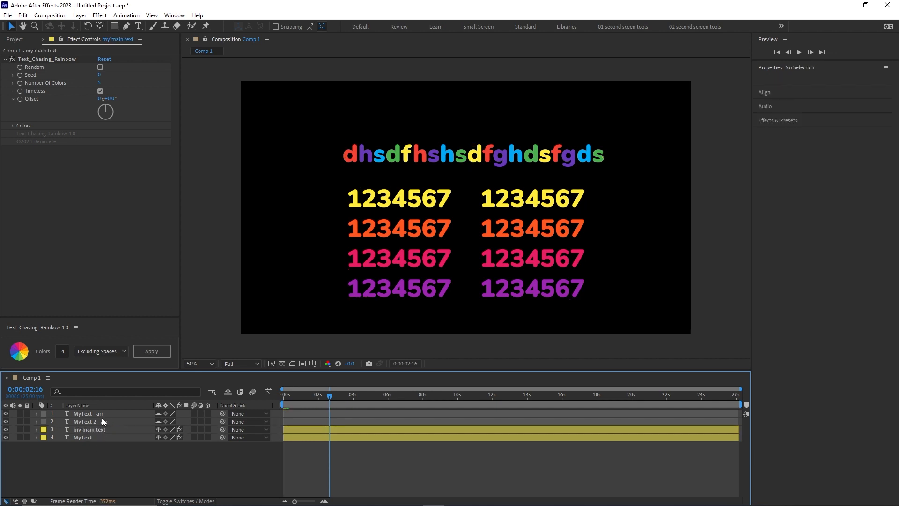
Rename the MyText 2 - arr helper layer "my main text - arr" to match its renamed text layer.
{"action": "left_click", "coordinate": [93, 423]}
{"action": "key", "text": "Return"}
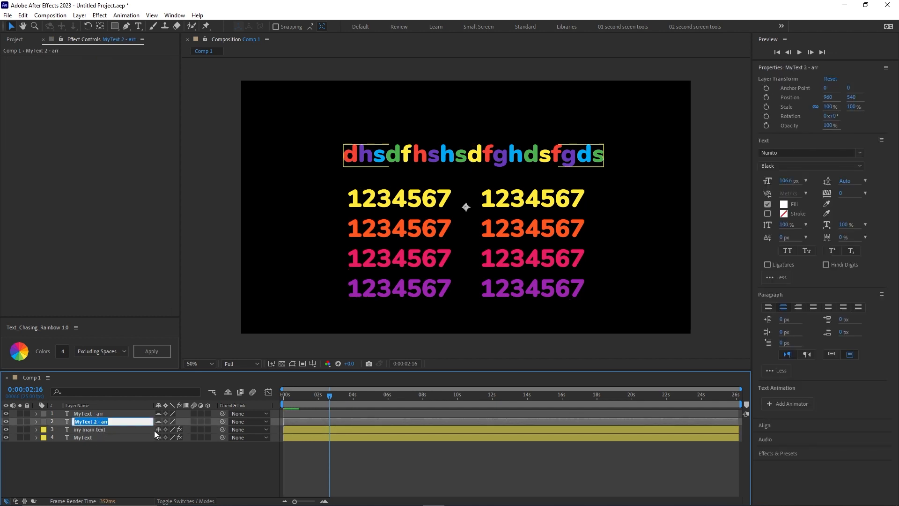
{"action": "left_click", "coordinate": [105, 430]}
{"action": "key", "text": "Return"}
{"action": "key", "text": "ctrl+c"}
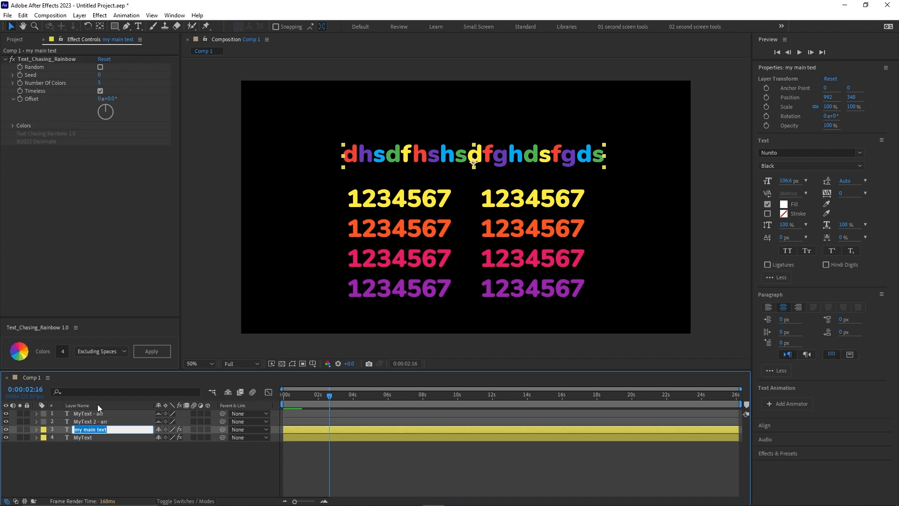
{"action": "left_click", "coordinate": [93, 423]}
{"action": "key", "text": "Return"}
{"action": "double_click", "coordinate": [95, 421]}
{"action": "left_click_drag", "start_coordinate": [93, 422], "coordinate": [60, 426]}
{"action": "left_click", "coordinate": [98, 421]}
{"action": "key", "text": "ctrl+v"}
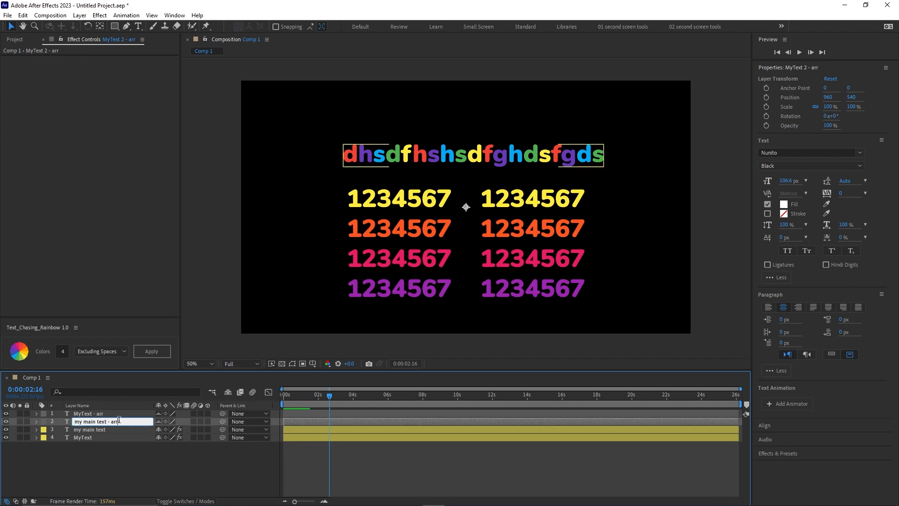
Reapply the rainbow coloring to the my main text layer with 4 colors excluding spaces, and select its helper layer.
{"action": "left_click", "coordinate": [120, 429]}
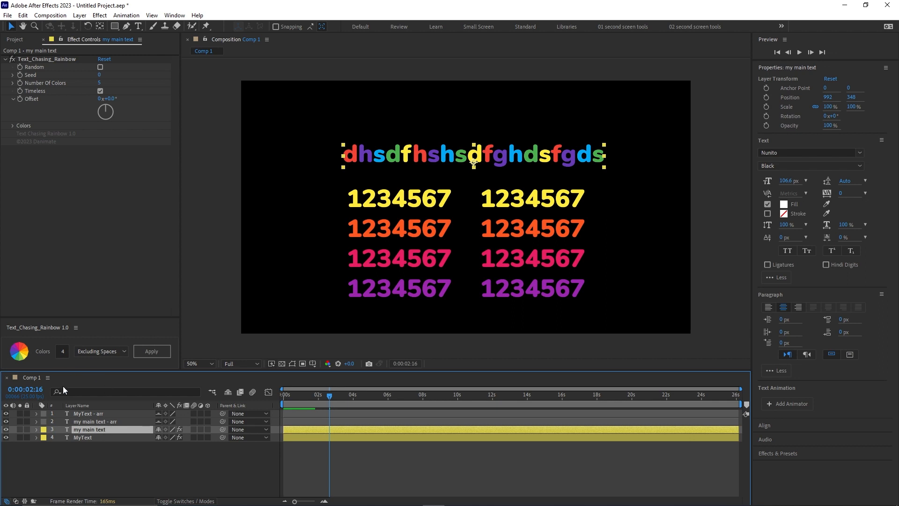
{"action": "left_click", "coordinate": [151, 350]}
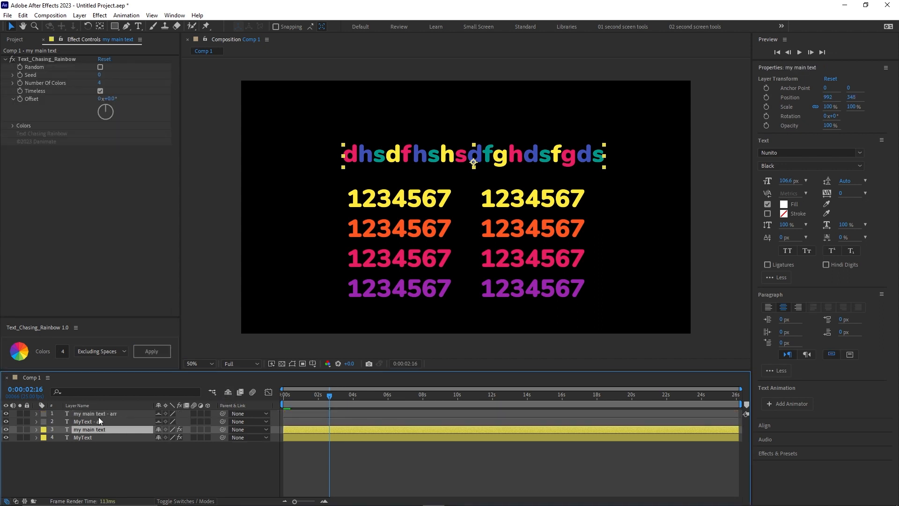
{"action": "left_click", "coordinate": [103, 414]}
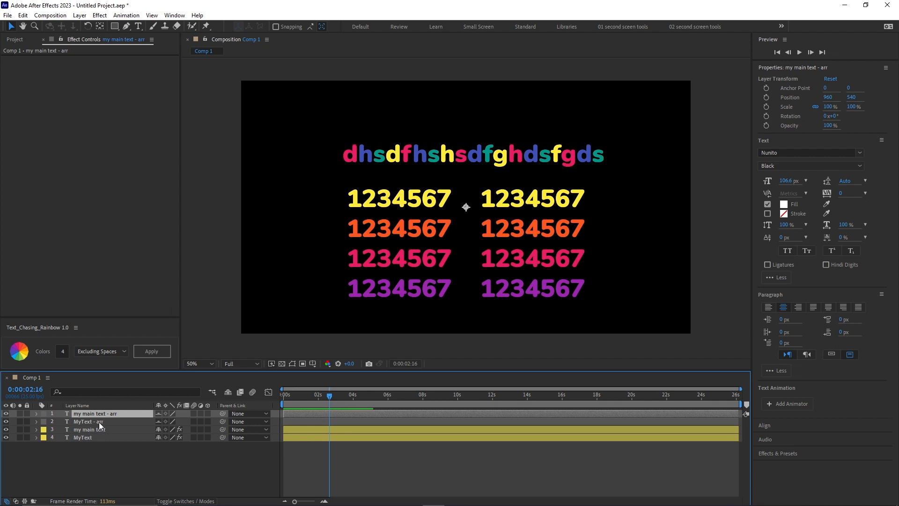
Duplicate the my main text layer and move the copy up to position 980, 232.
{"action": "left_click", "coordinate": [98, 429]}
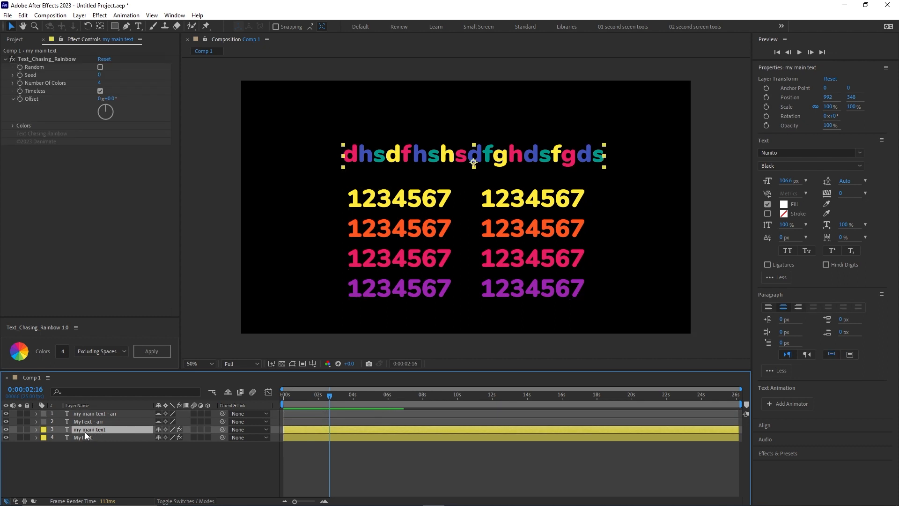
{"action": "key", "text": "ctrl+d"}
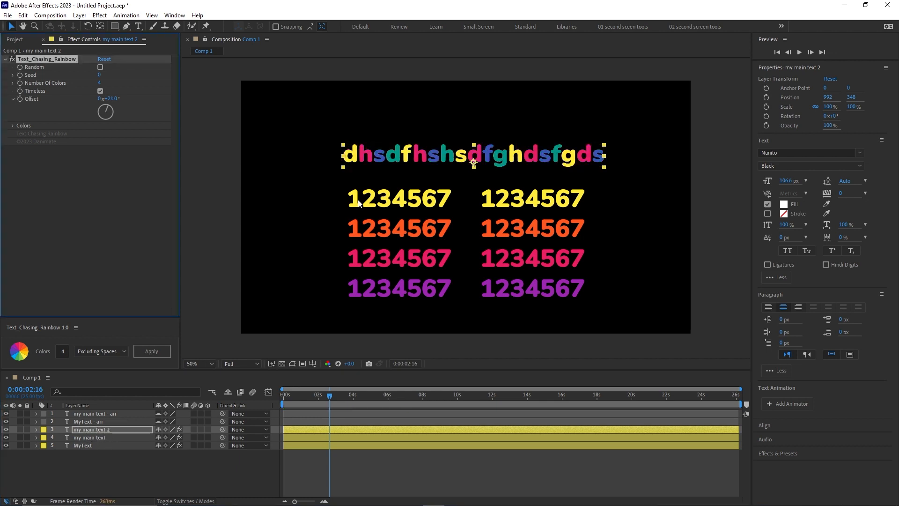
{"action": "left_click_drag", "start_coordinate": [398, 156], "coordinate": [395, 130]}
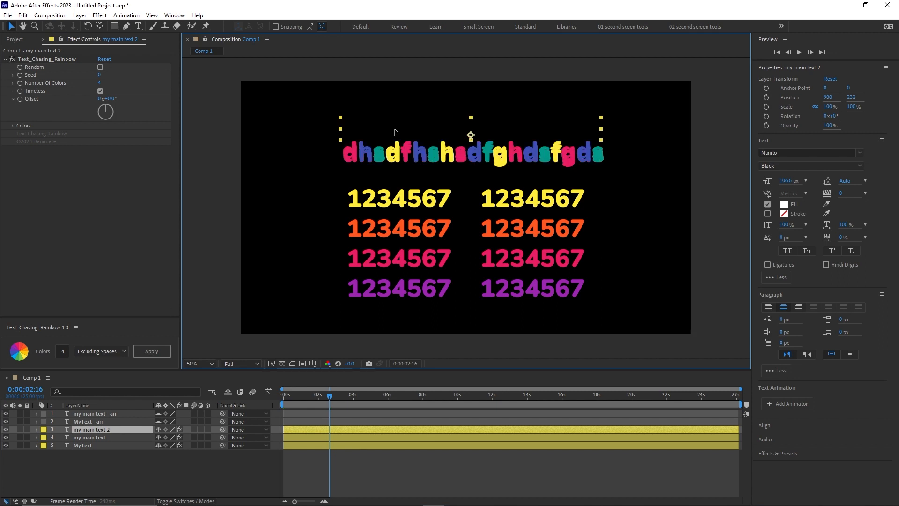
Try shifting the colors of the my main text layer with the effect's Offset, and undo the change.
{"action": "mouse_move", "coordinate": [108, 98]}
{"action": "left_mouse_down"}
{"action": "mouse_move", "coordinate": [164, 98]}
{"action": "mouse_move", "coordinate": [101, 102]}
{"action": "mouse_move", "coordinate": [132, 103]}
{"action": "mouse_move", "coordinate": [123, 102]}
{"action": "left_mouse_up"}
{"action": "left_click", "coordinate": [92, 437]}
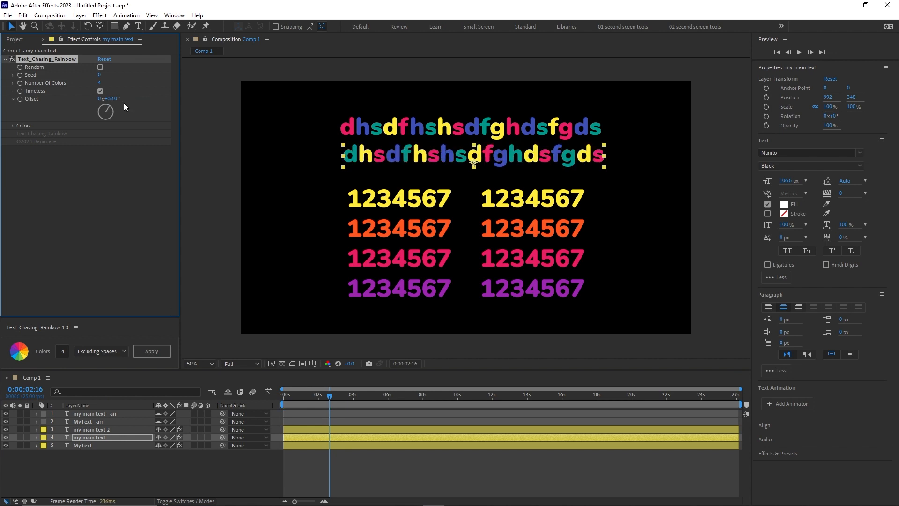
{"action": "key", "text": "ctrl+z"}
Append "sergrg" to the end of the my main text 2 layer's text.
{"action": "left_click", "coordinate": [150, 429]}
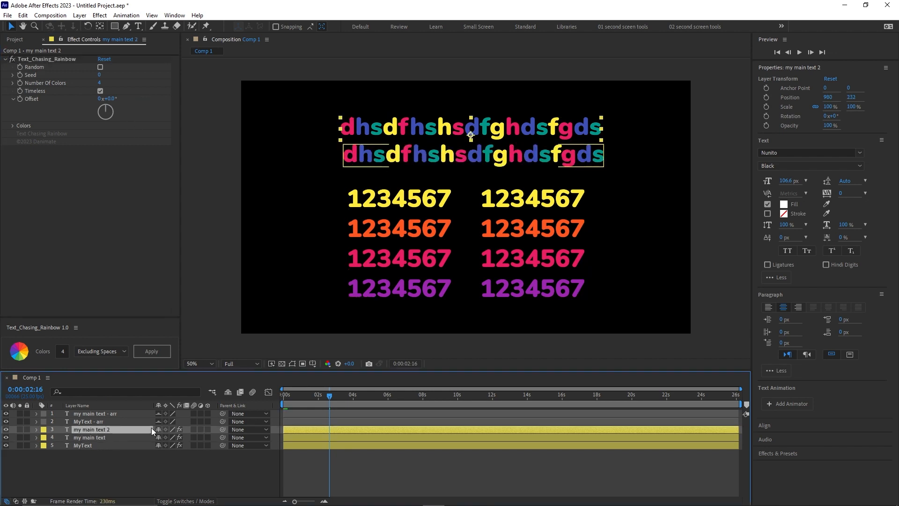
{"action": "double_click", "coordinate": [586, 124]}
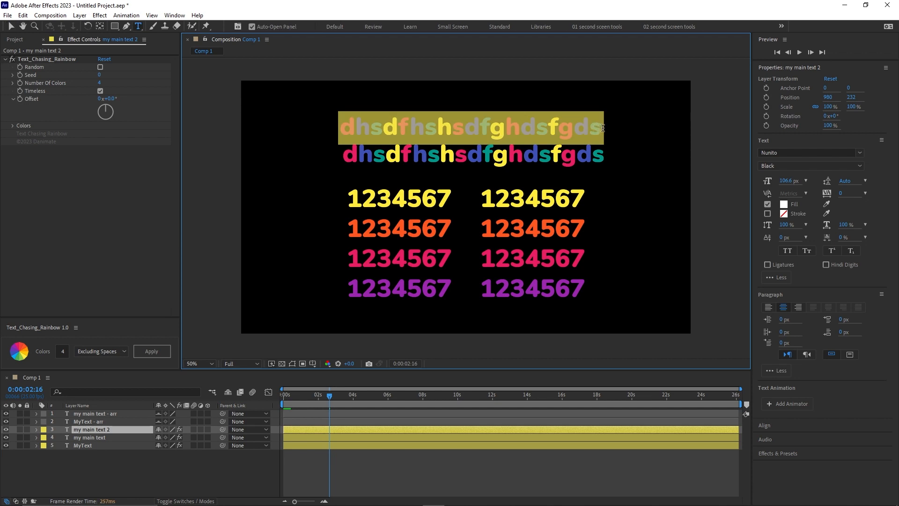
{"action": "left_click", "coordinate": [601, 130]}
{"action": "type", "text": "sergrg"}
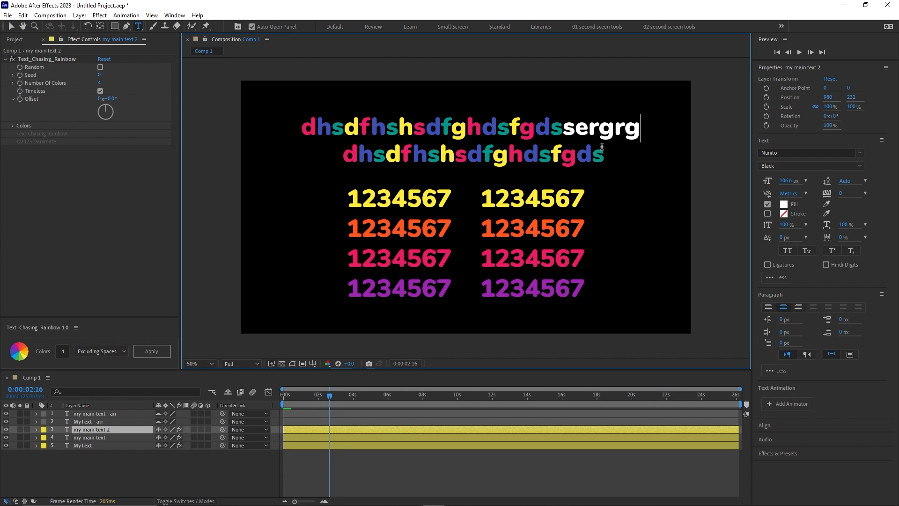
Apply the rainbow coloring to my main text 2 with 4 colors excluding spaces, show the shy layers, and select its helper layer.
{"action": "left_click", "coordinate": [103, 438]}
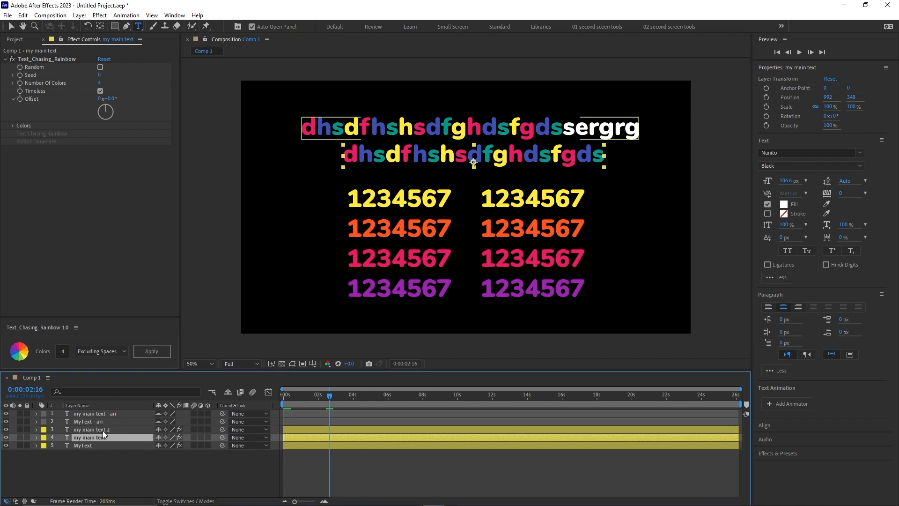
{"action": "left_click", "coordinate": [105, 430]}
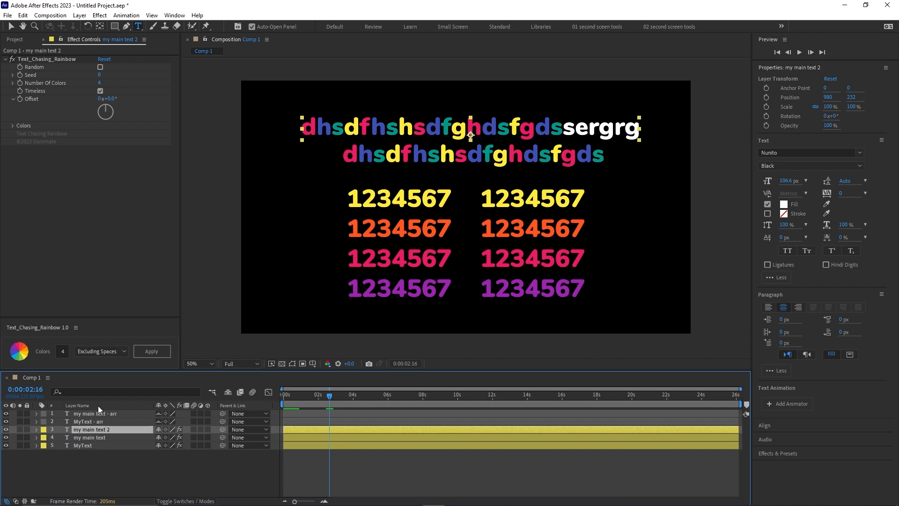
{"action": "left_click", "coordinate": [159, 350]}
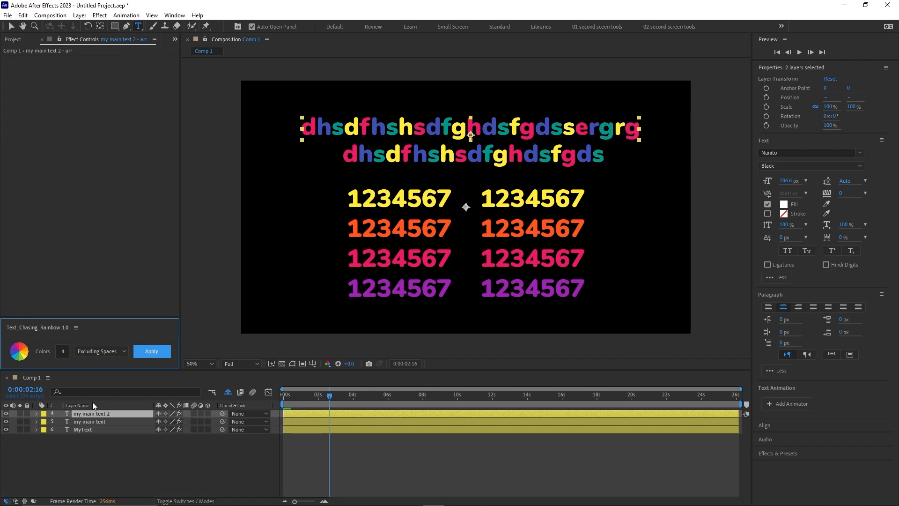
{"action": "left_click", "coordinate": [228, 393]}
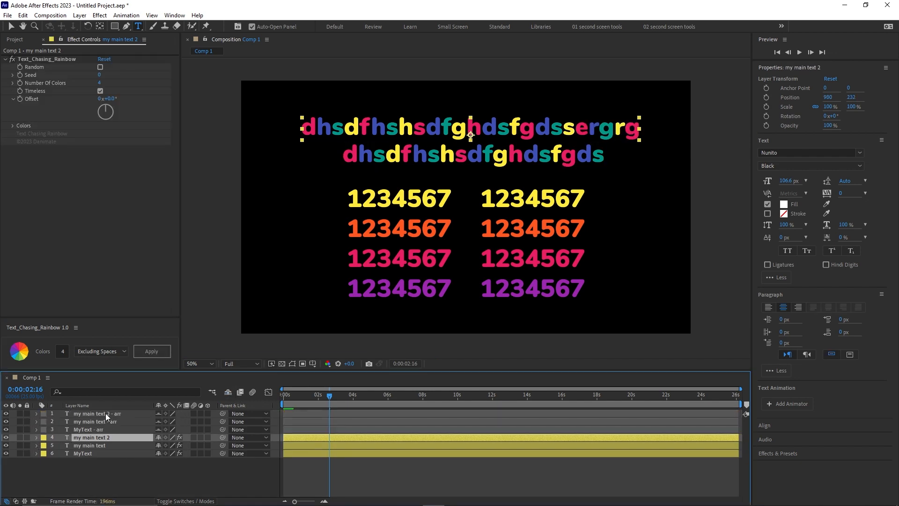
{"action": "left_click", "coordinate": [106, 413]}
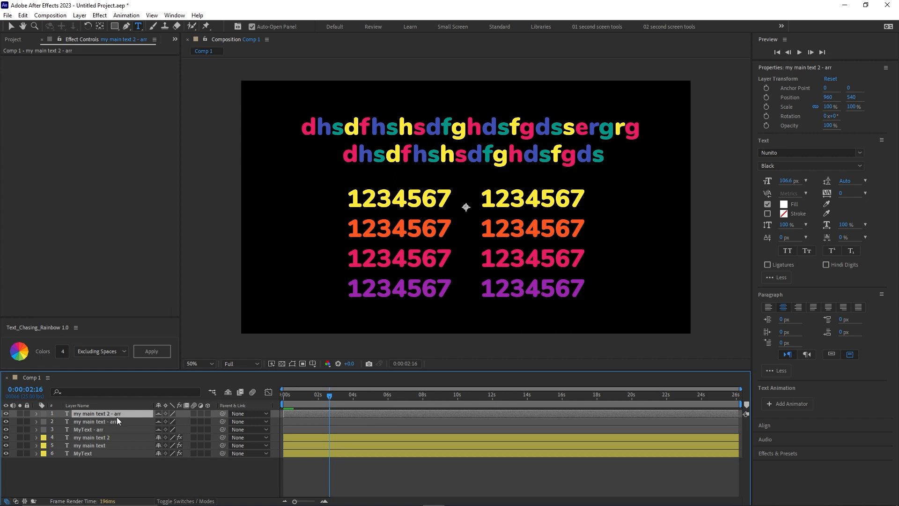